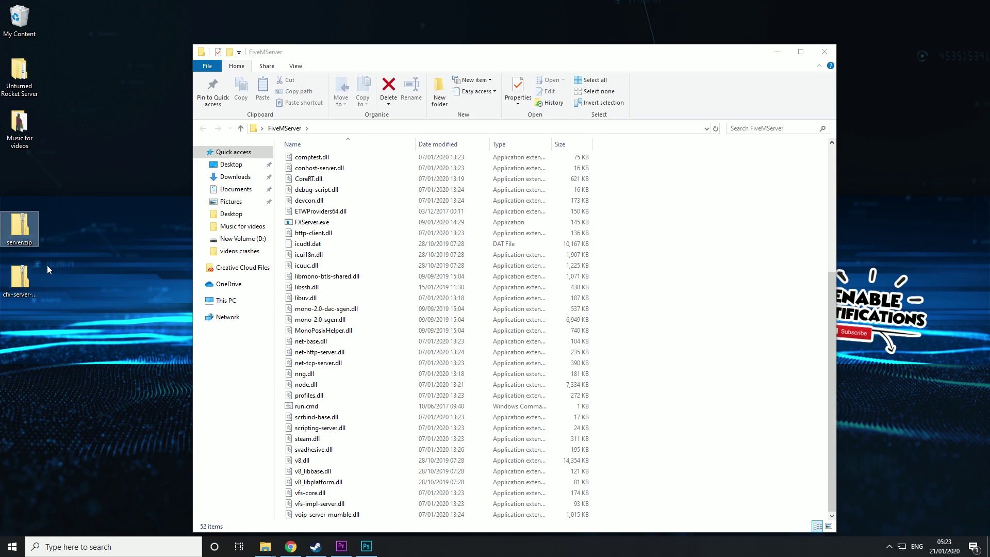
Switch to Chrome, close the server builds page and open the cfx-server-data GitHub repository linked in the YoungmindHS tutorial
left_click(291, 546)
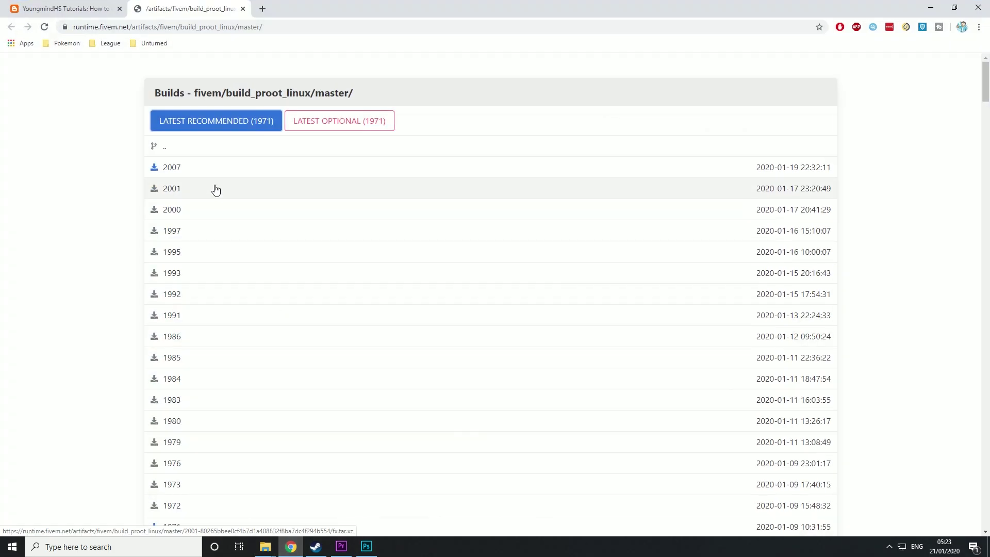
left_click(64, 8)
left_click(243, 9)
scroll(310, 187, "down", 2)
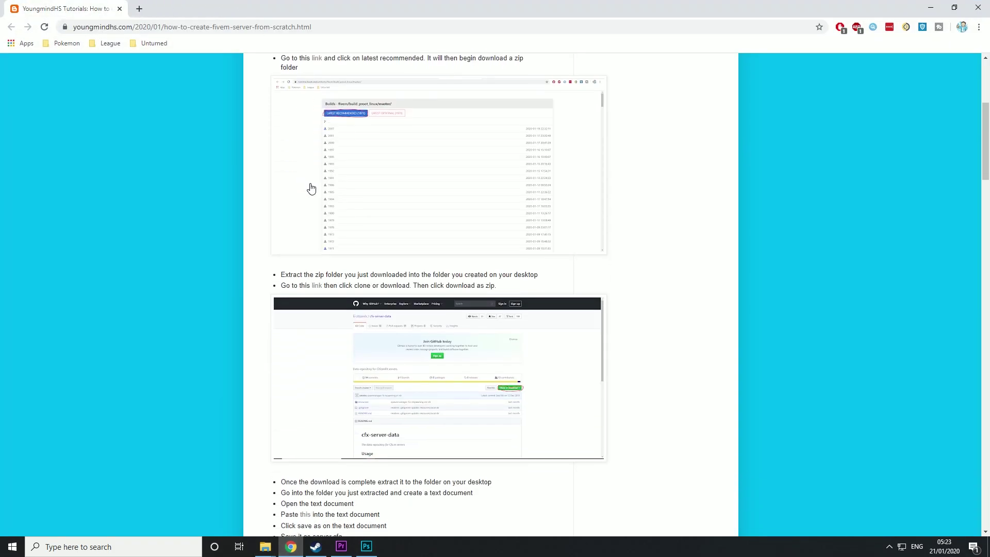
left_click(316, 285)
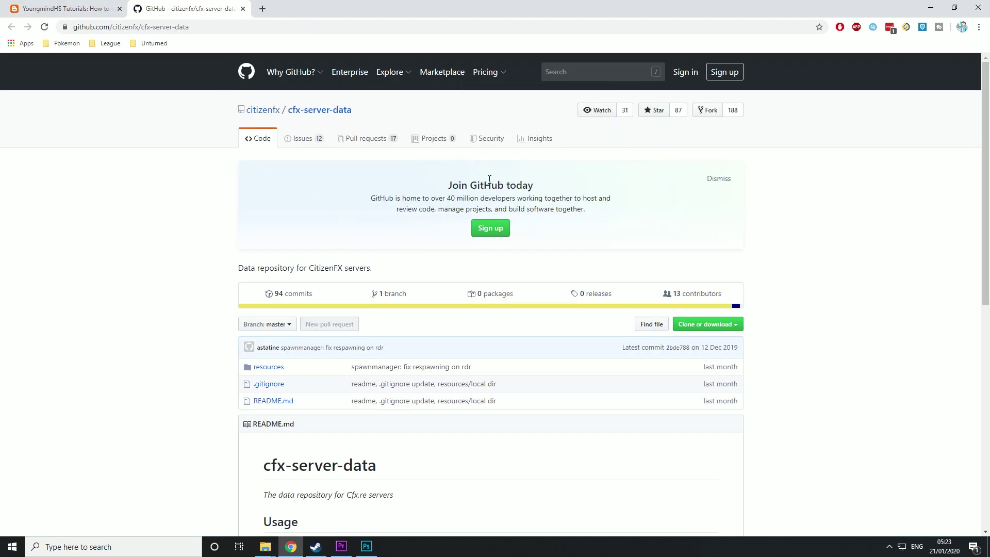
Download the cfx-server-data repository from GitHub as a ZIP file
scroll(523, 196, "down", 3)
scroll(524, 201, "up", 3)
scroll(536, 214, "down", 1)
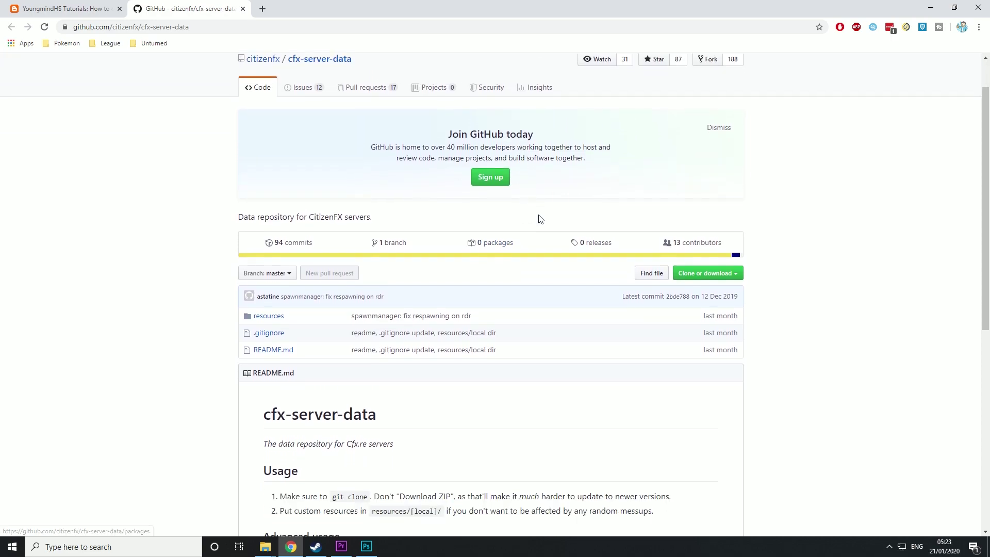
left_click(733, 275)
left_click(798, 285)
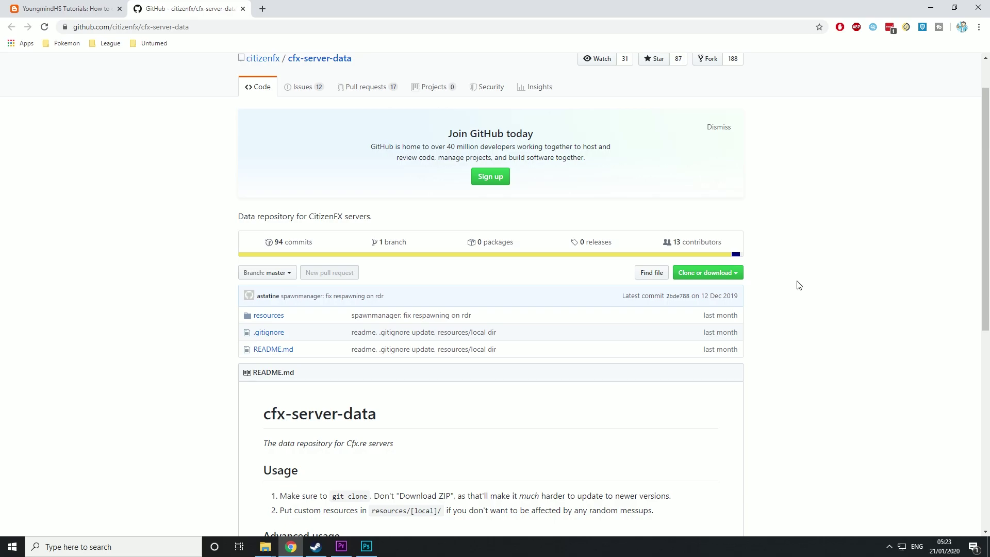
scroll(797, 288, "up", 1)
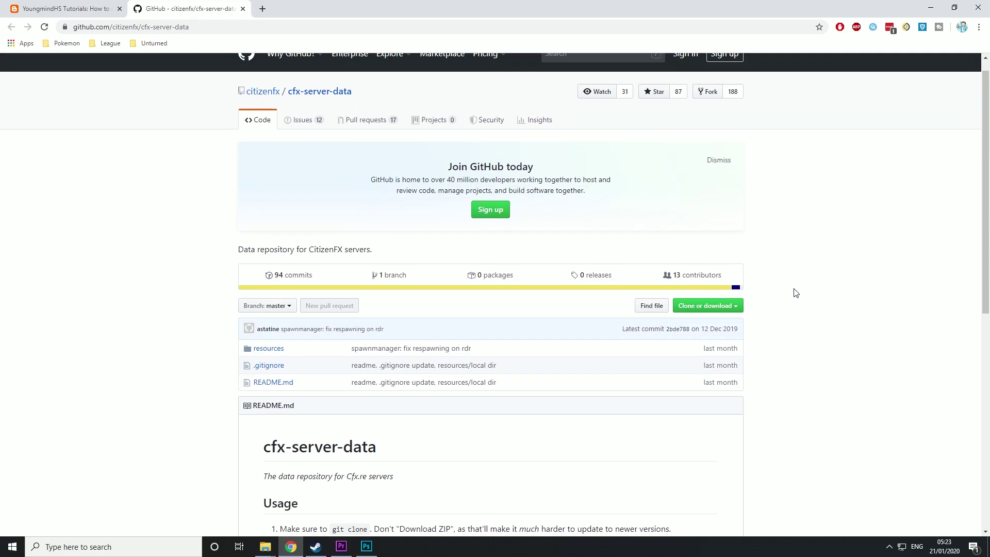
left_click(731, 325)
left_click(694, 415)
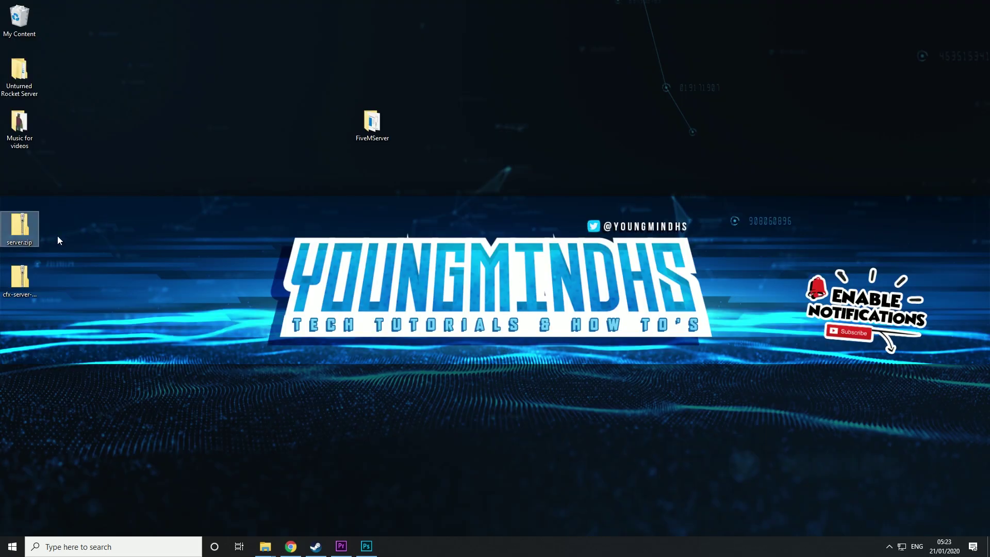
Extract cfx-server-data-master.zip inside the FiveMServer folder with 7-Zip and return the archive to the desktop
left_click_drag(19, 276, 375, 129)
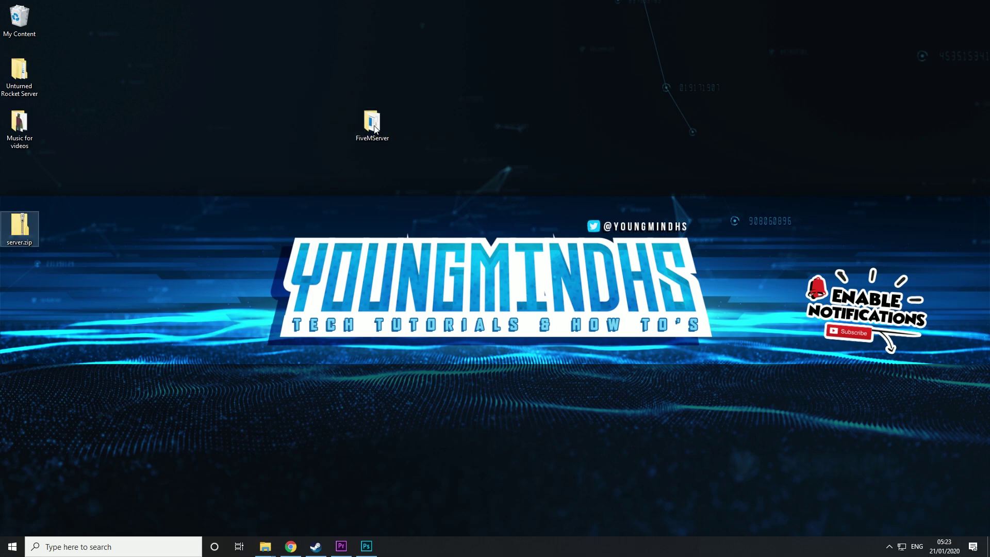
double_click(375, 129)
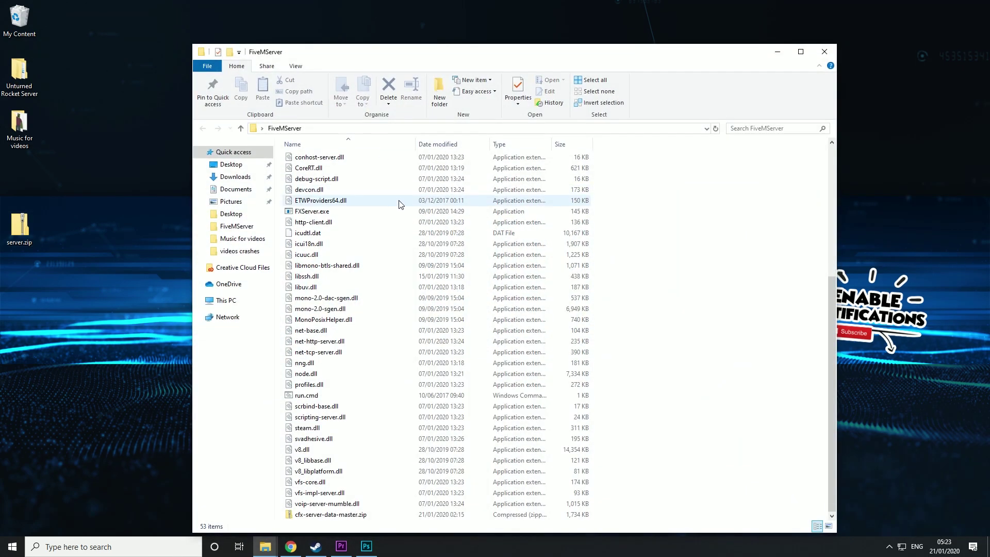
left_click(323, 515)
right_click(323, 517)
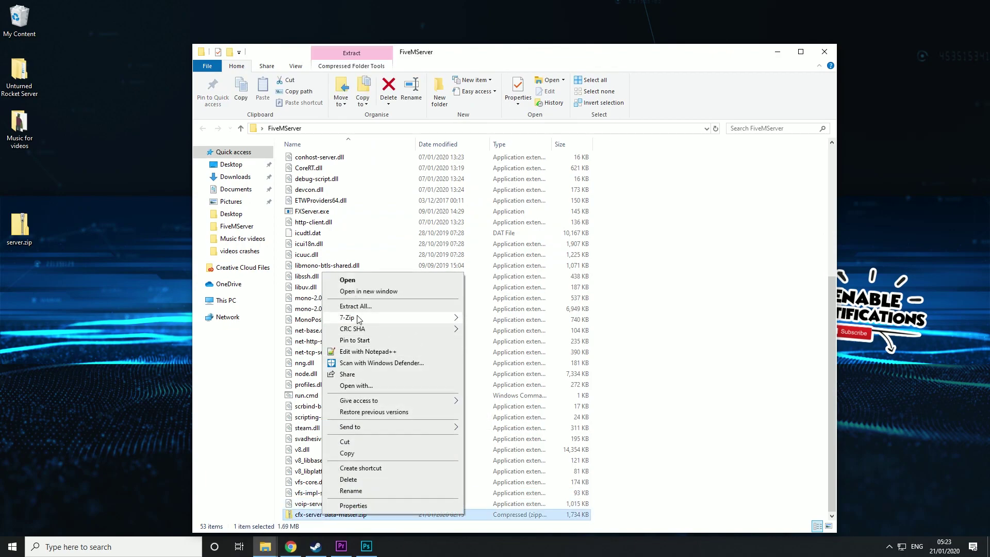
mouse_move(417, 319)
left_click(503, 364)
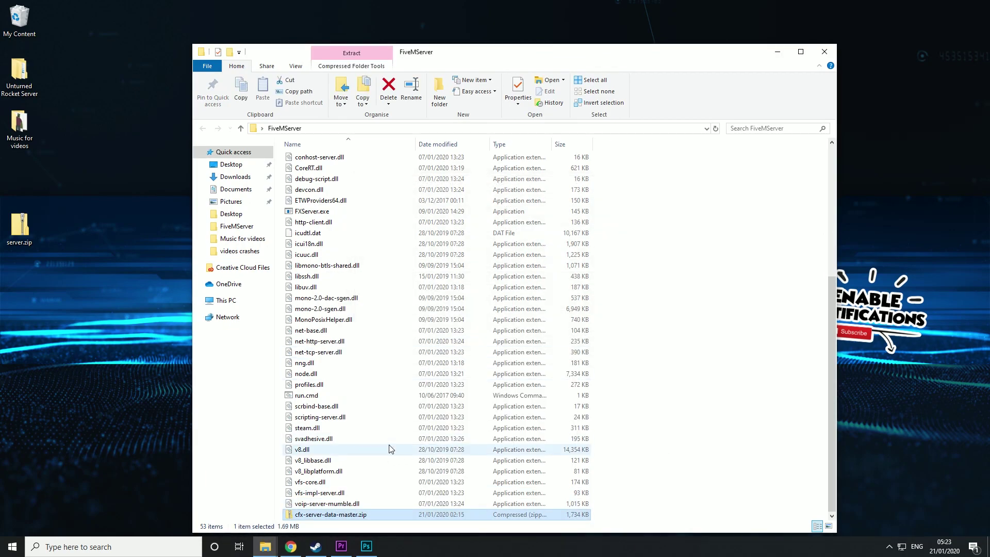
scroll(348, 406, "up", 8)
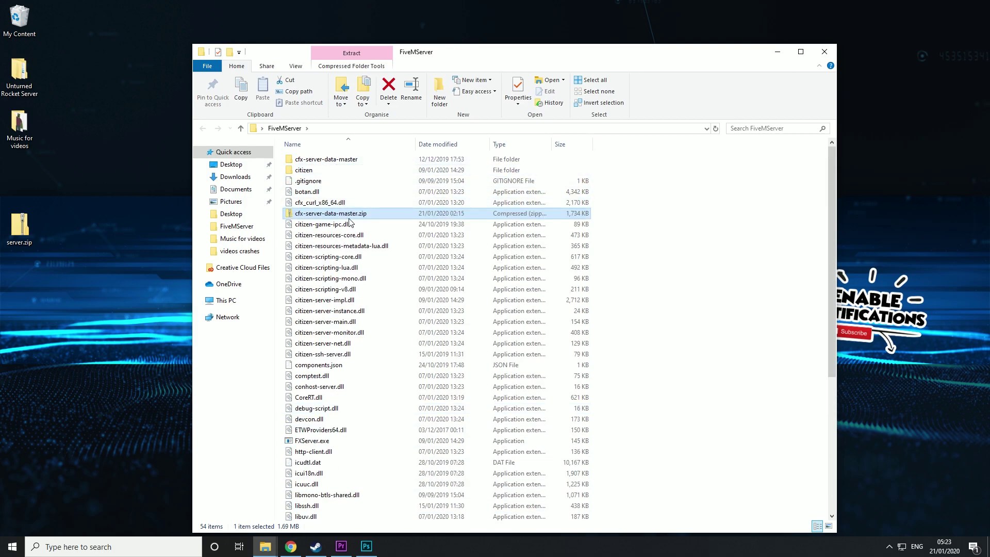
left_click_drag(347, 216, 13, 188)
Create a text document in the cfx-server-data-master folder and name it server.cfg, accepting the extension change
double_click(291, 160)
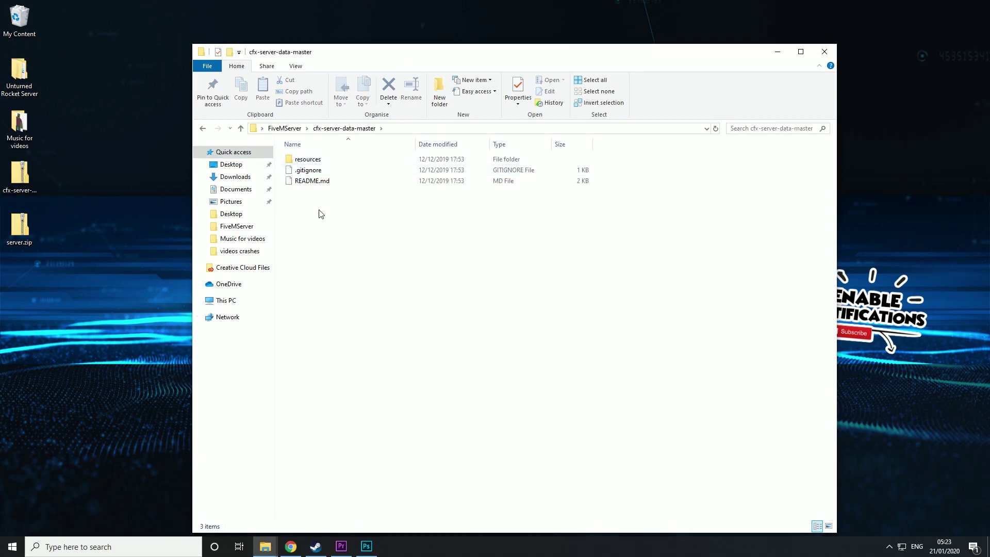
right_click(328, 220)
mouse_move(375, 341)
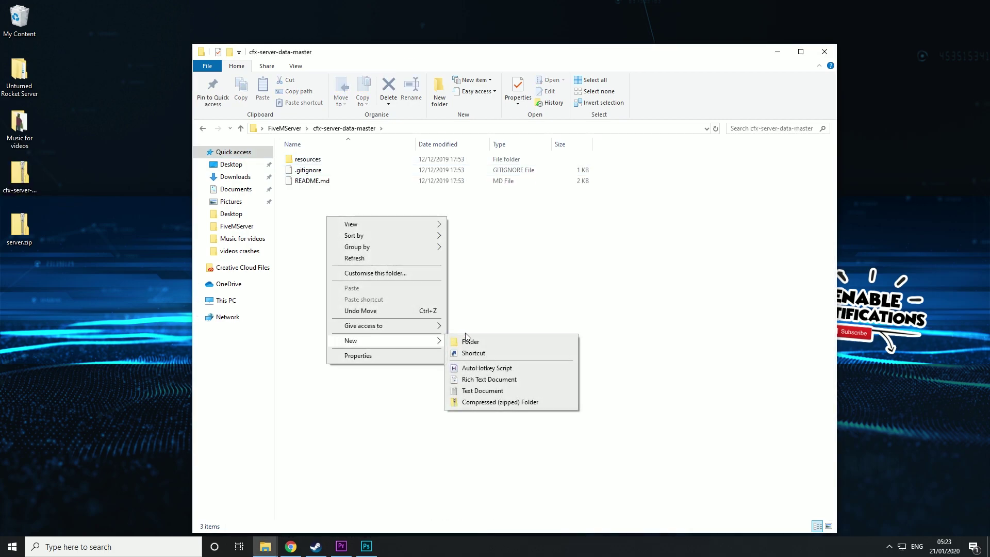
left_click(485, 393)
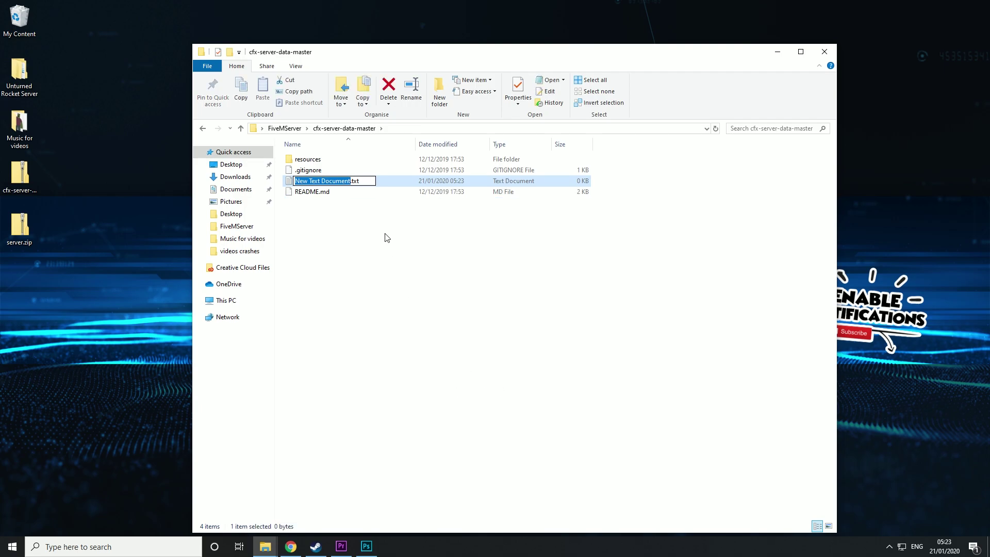
type("server.")
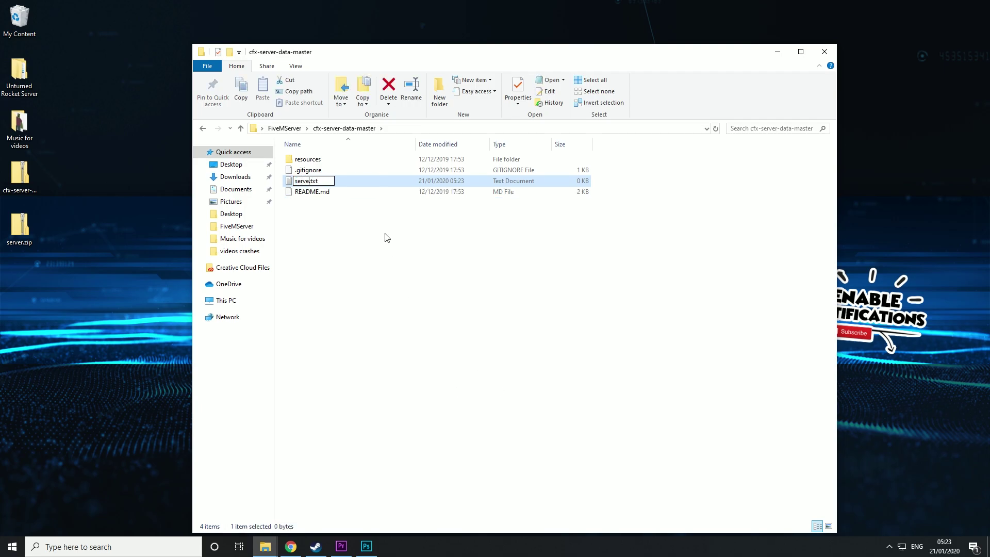
type("cfg")
key("Return")
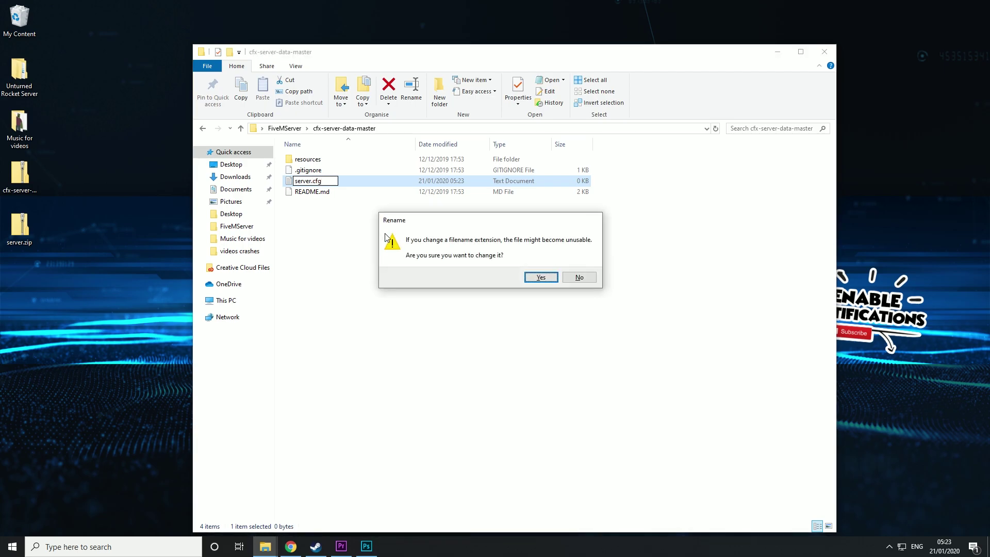
left_click(540, 277)
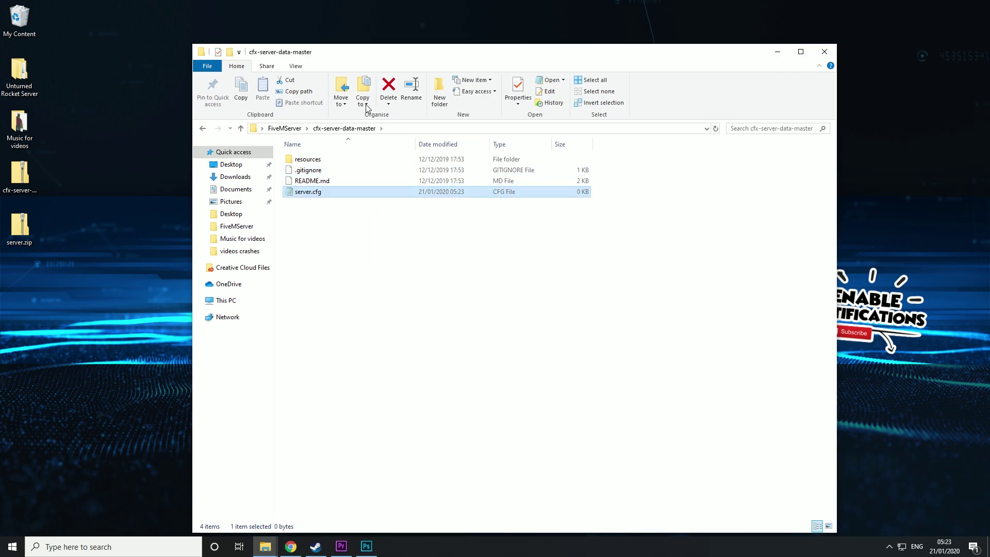
Check that file name extensions are set to show in the folder view
left_click(304, 68)
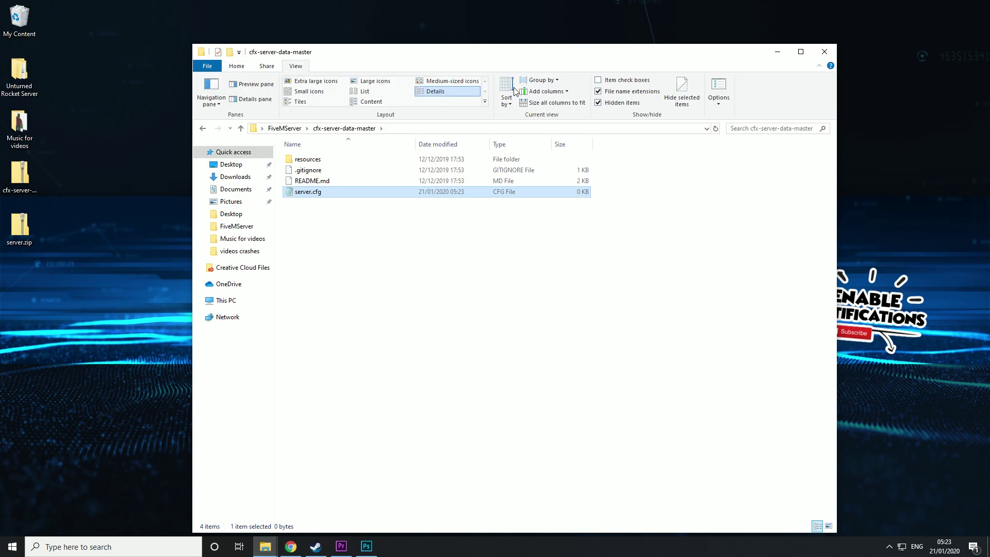
left_click(599, 92)
left_click(330, 181)
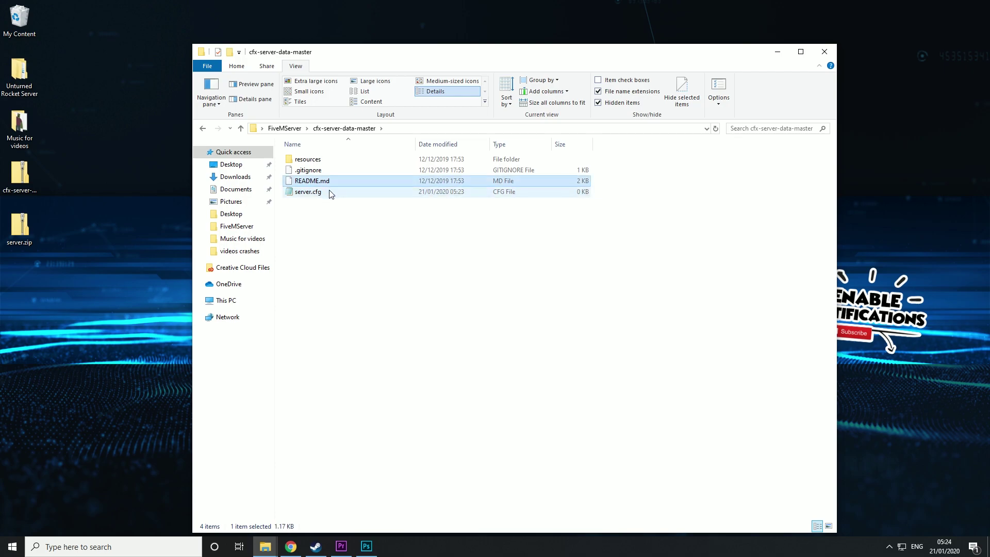
Open server.cfg for editing in Notepad
left_click(330, 193)
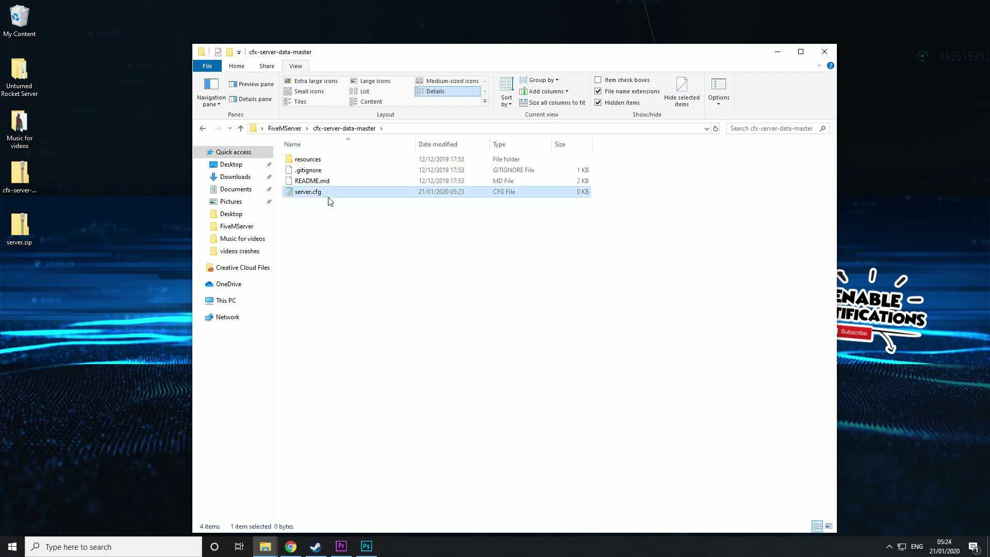
right_click(328, 196)
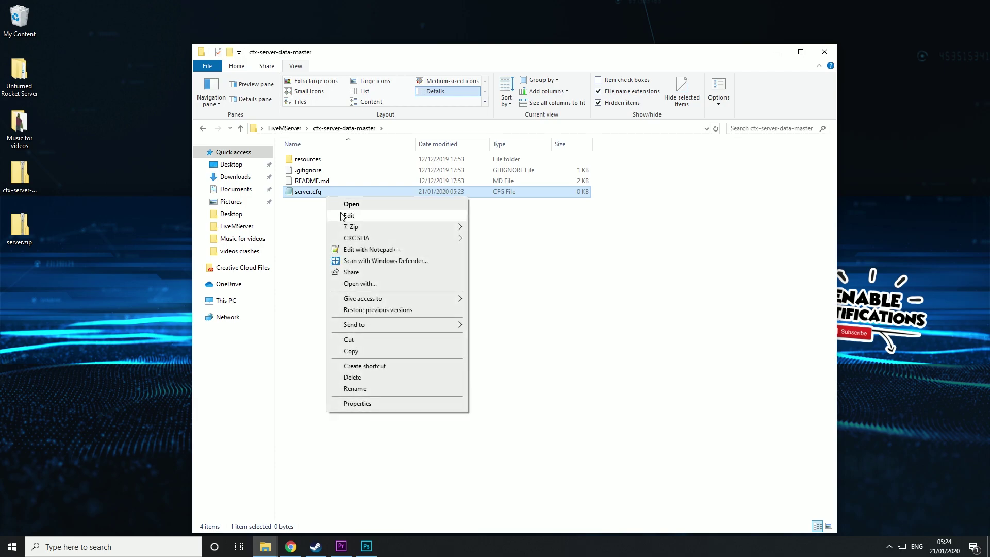
left_click(348, 215)
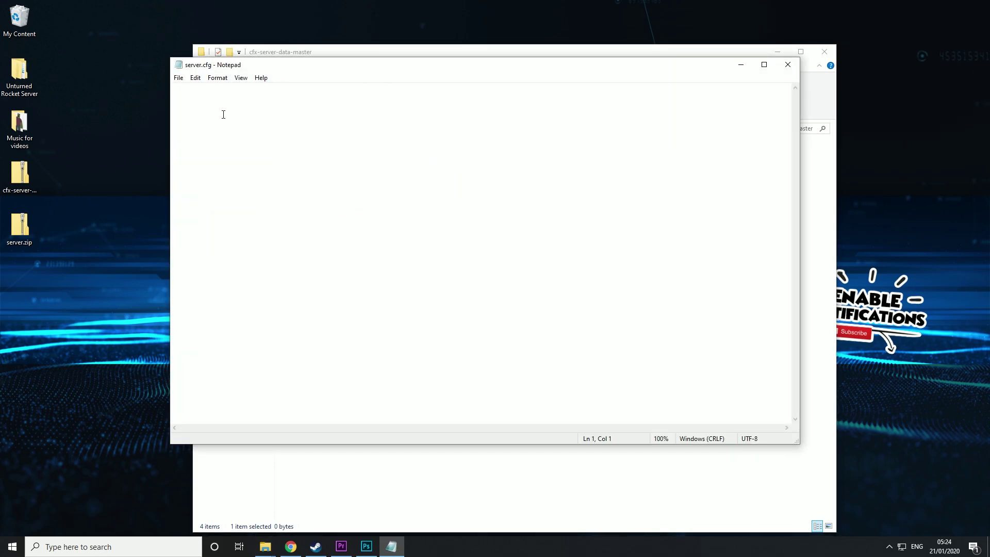
Open the FIVEM Server CFG paste linked in the tutorial and copy its entire configuration text
left_click(291, 546)
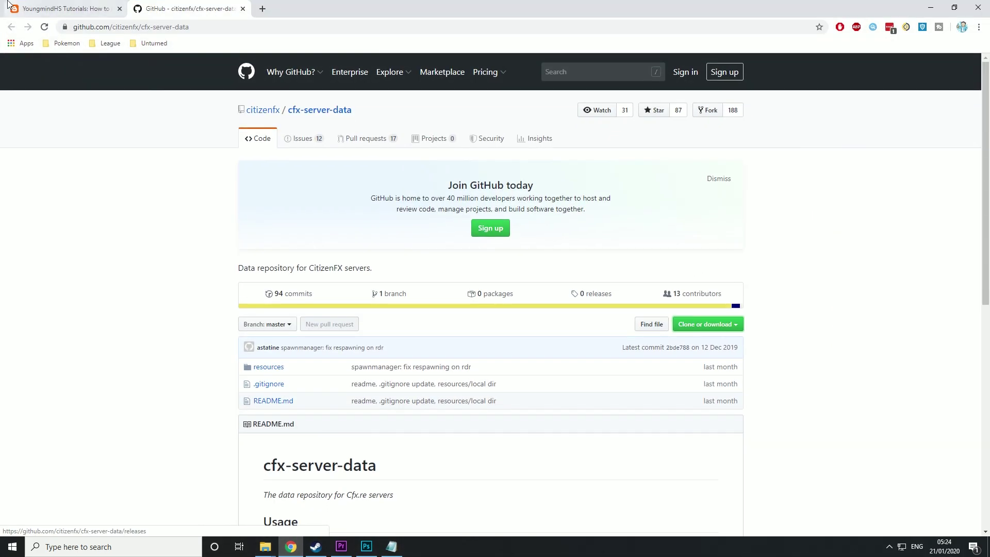
left_click(62, 8)
scroll(60, 66, "down", 3)
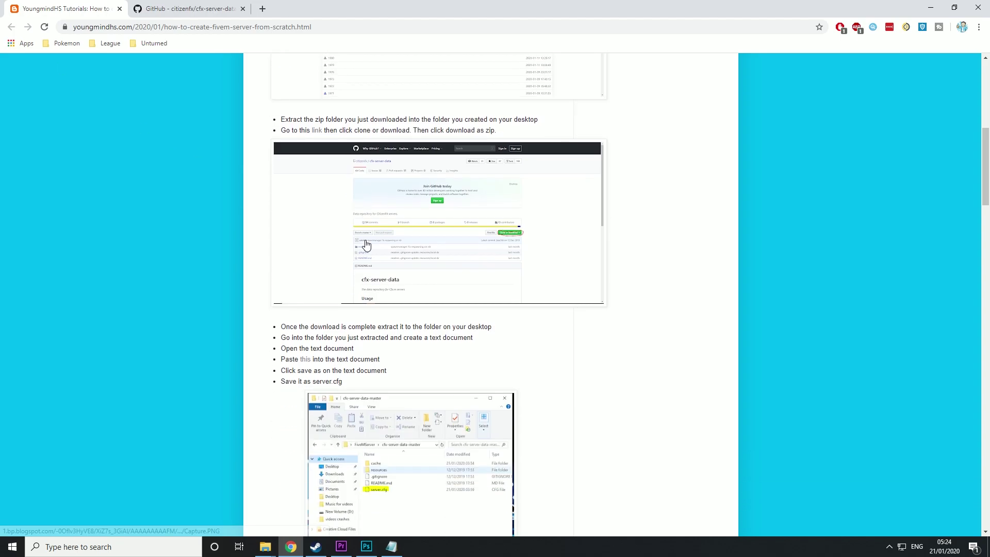
left_click(305, 361)
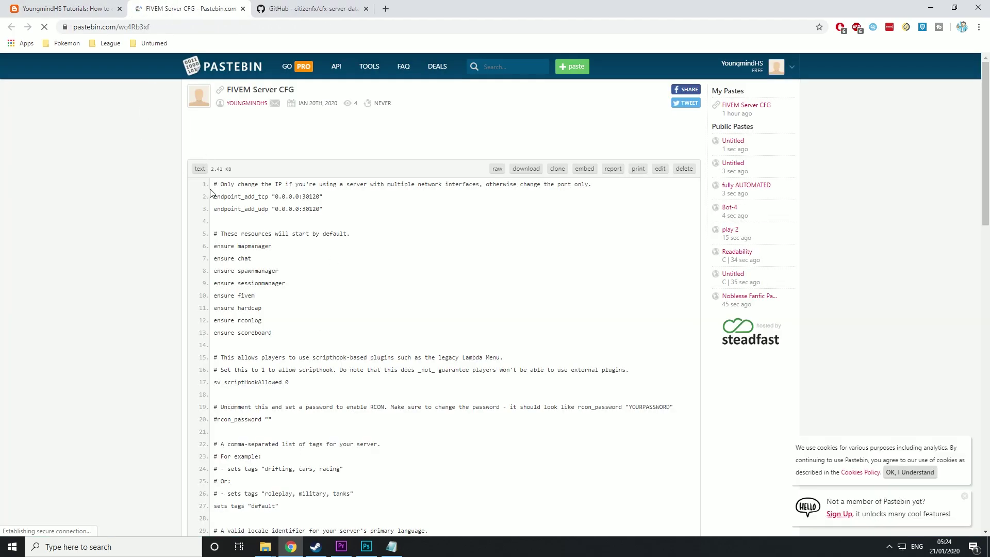
left_click_drag(212, 187, 375, 329)
scroll(389, 264, "down", 4)
scroll(384, 293, "down", 10)
right_click(293, 254)
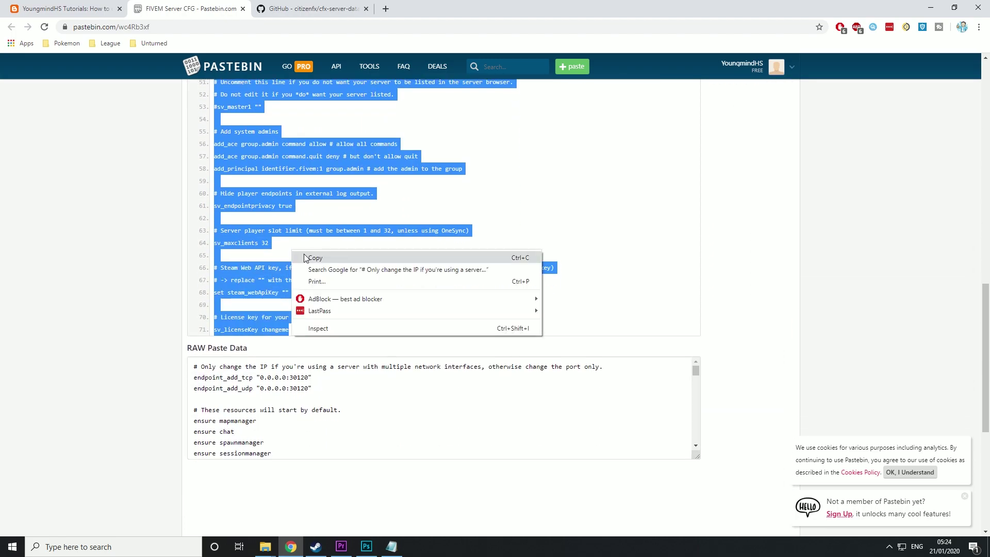
left_click(311, 259)
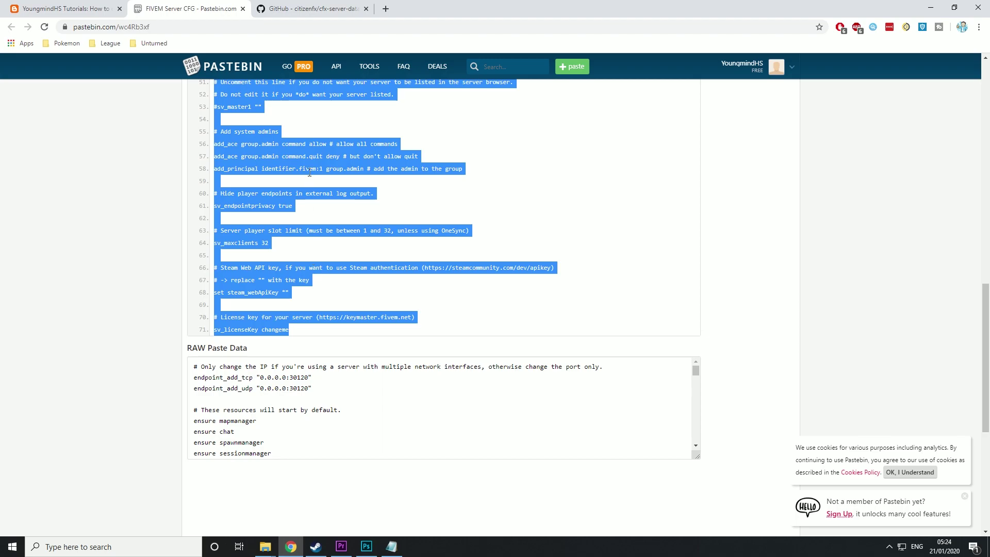
Paste the copied configuration into server.cfg in Notepad and save the file
left_click(396, 544)
key("ctrl+v")
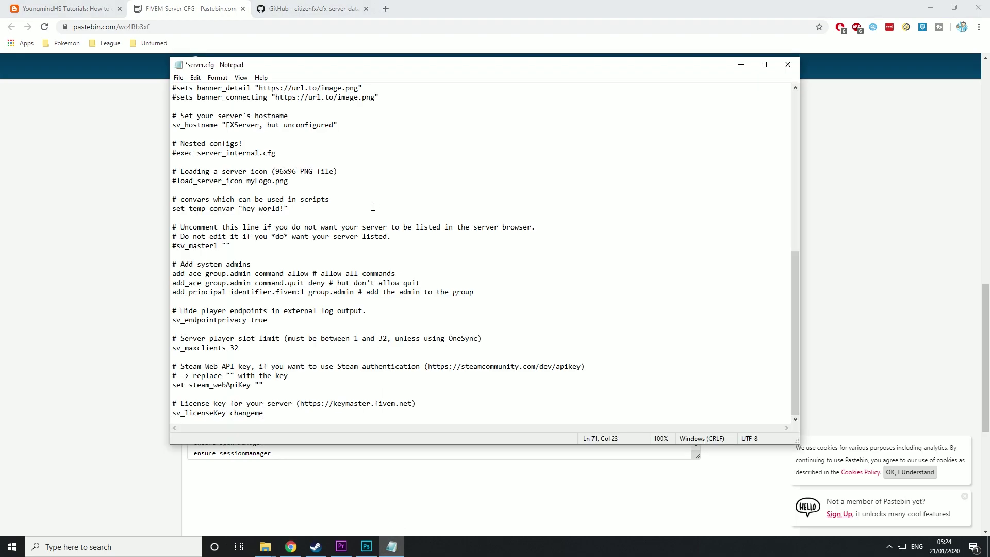
left_click(179, 78)
left_click(191, 125)
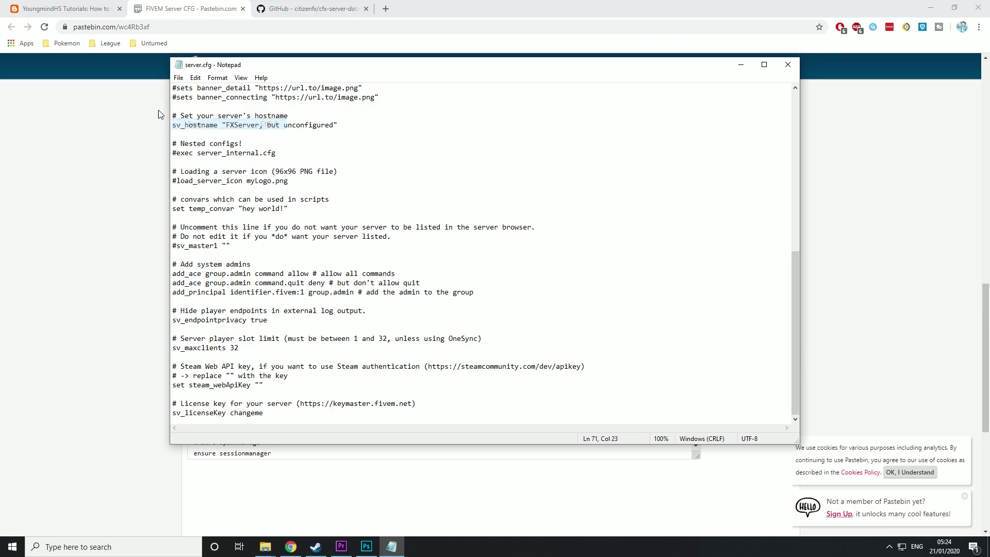
Return to Chrome and close the Pastebin and GitHub pages, leaving the tutorial open
left_click(165, 113)
left_click(242, 9)
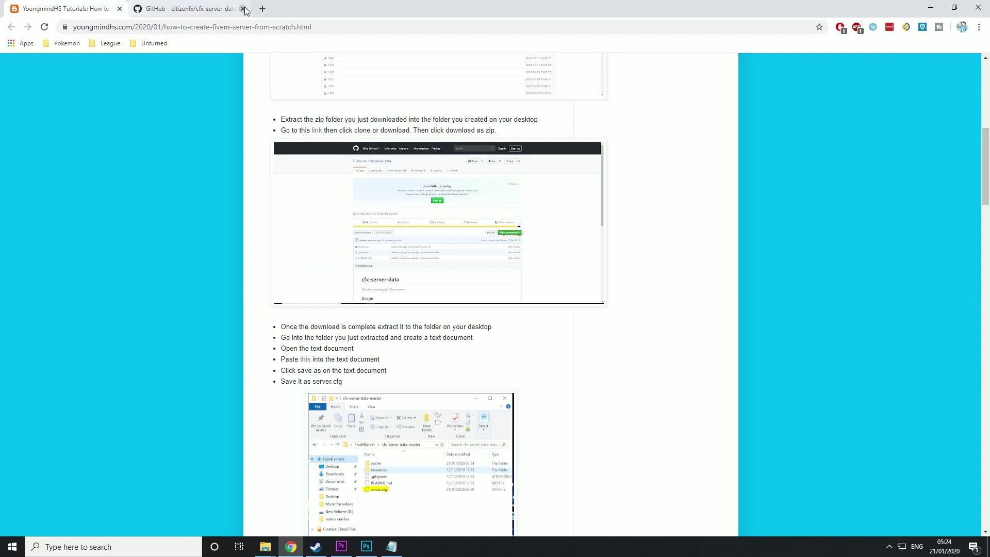
left_click(242, 9)
Open the license key generation page linked in the tutorial and sign in to FiveM Keymaster
scroll(278, 124, "down", 4)
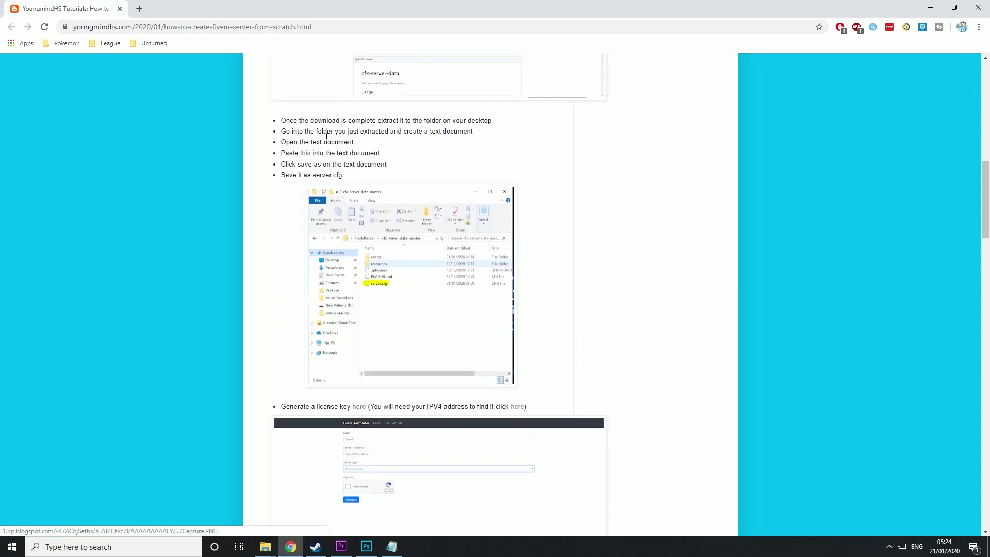
scroll(301, 160, "down", 3)
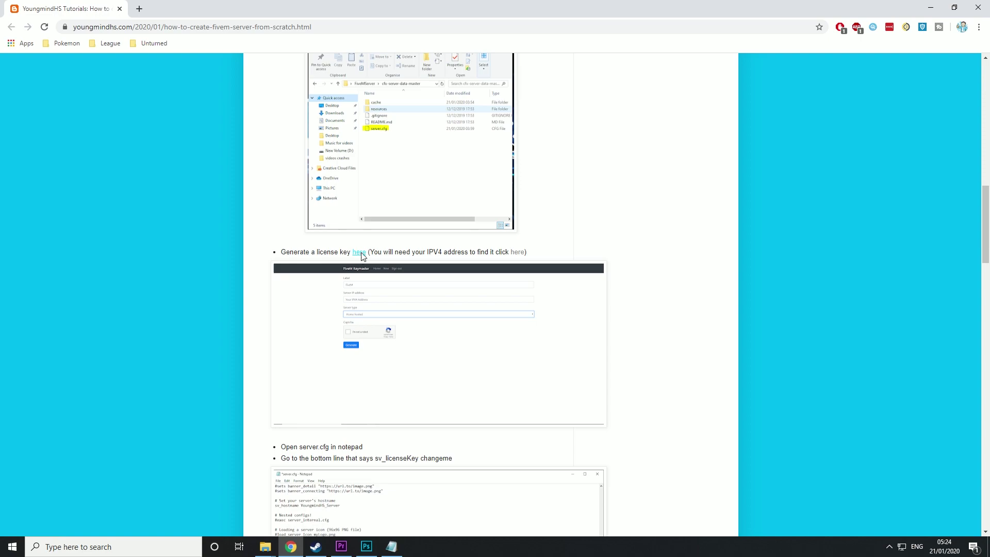
left_click(359, 252)
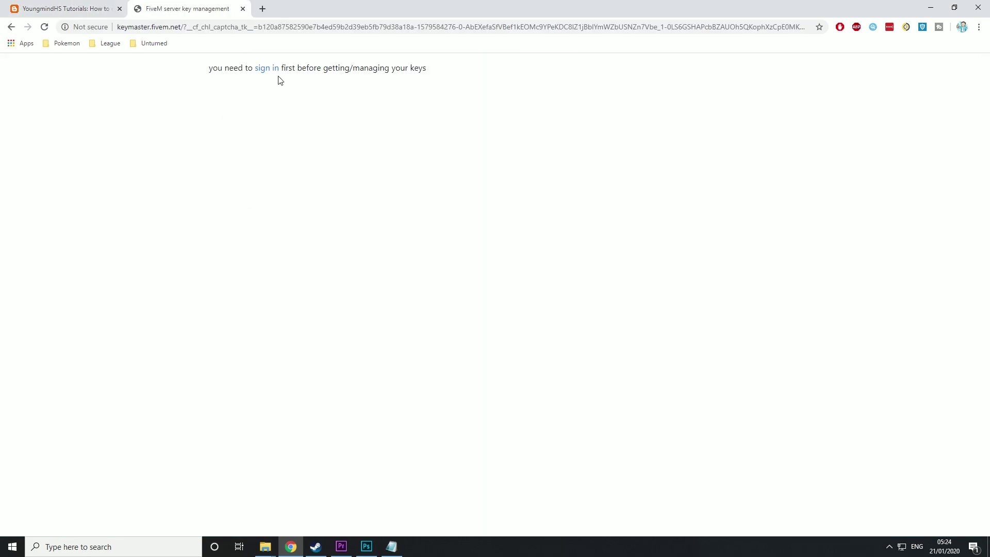
left_click(266, 69)
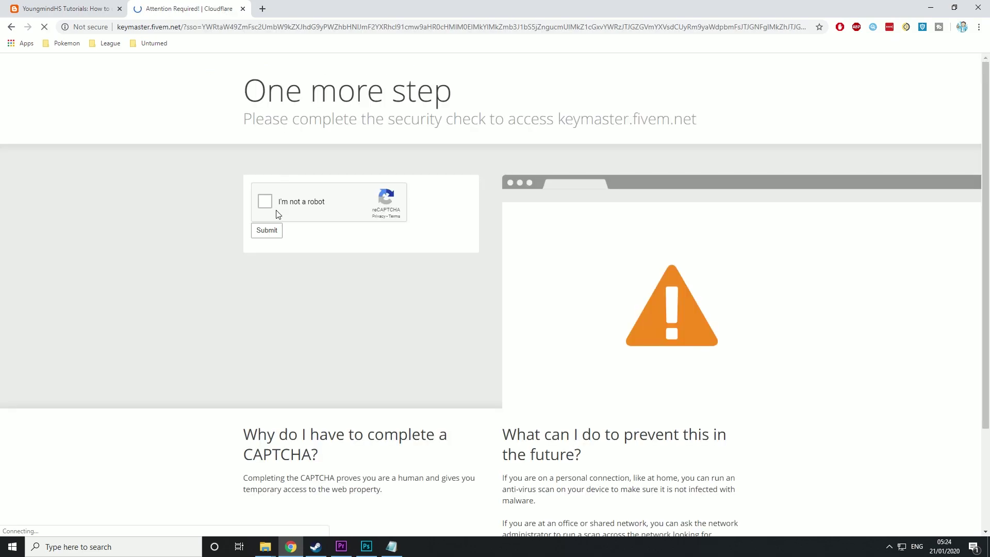
Complete the Keymaster security check by selecting and verifying the images with bicycles
left_click(266, 203)
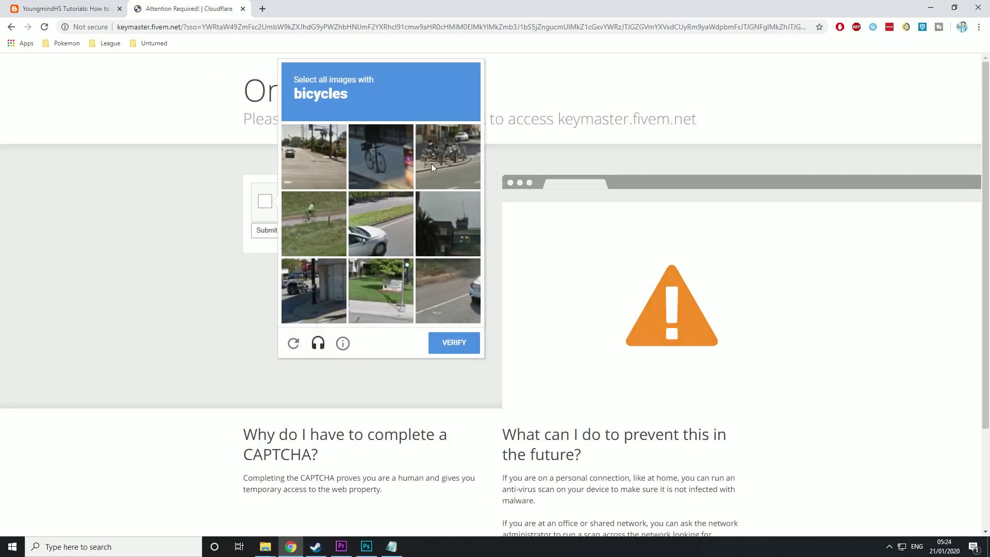
left_click(381, 156)
left_click(424, 159)
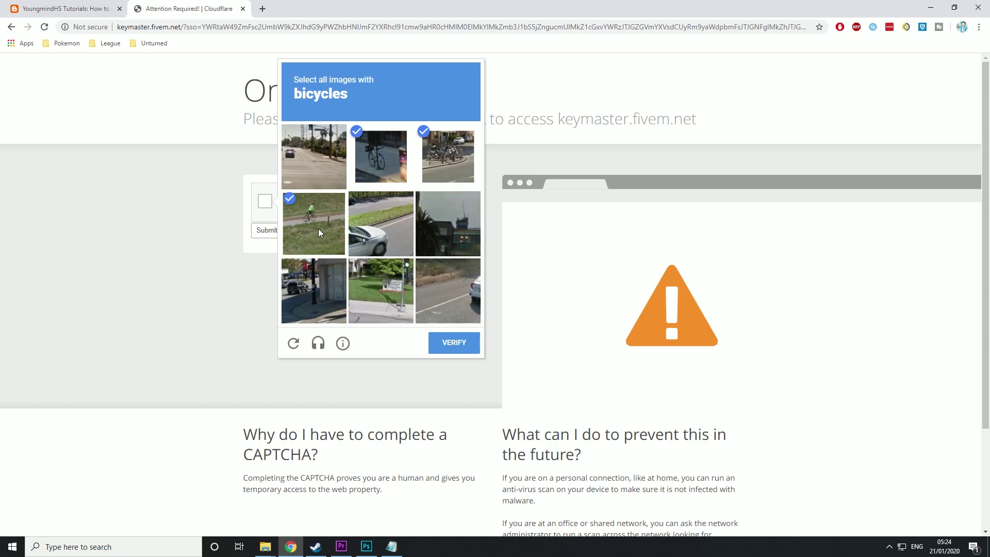
left_click(443, 346)
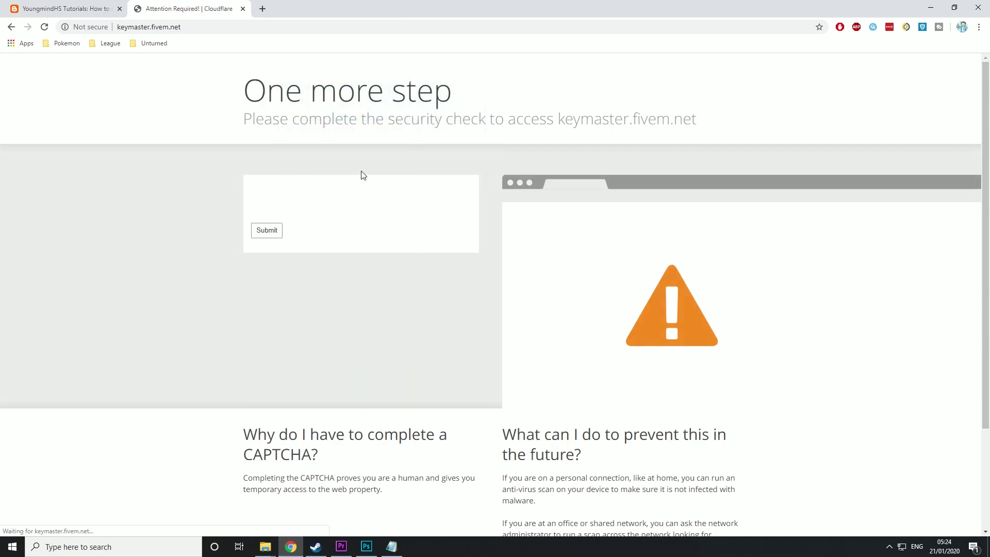
Complete the repeated security check by selecting and verifying the squares with traffic lights
left_click(269, 203)
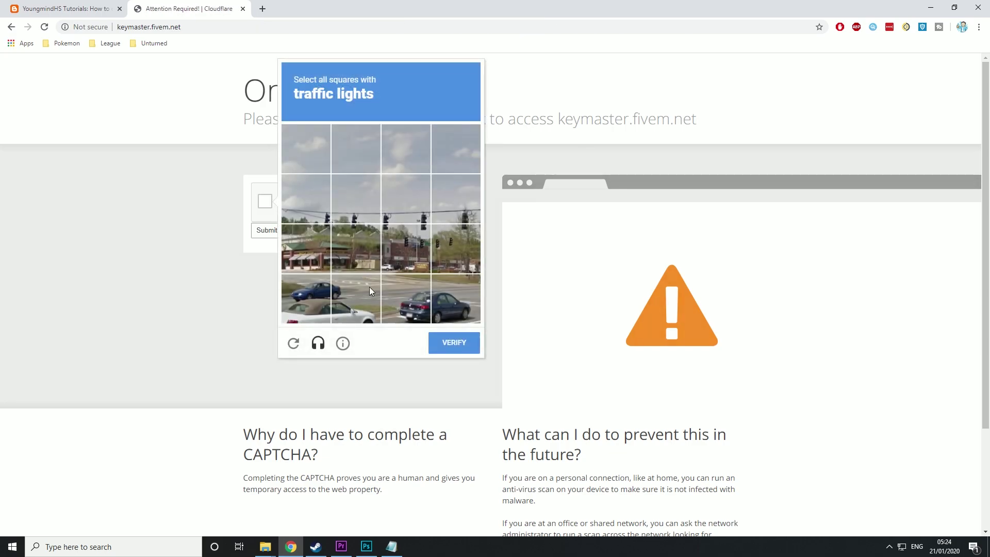
left_click(325, 214)
left_click(356, 204)
left_click(406, 204)
left_click(458, 213)
left_click(456, 248)
left_click(407, 250)
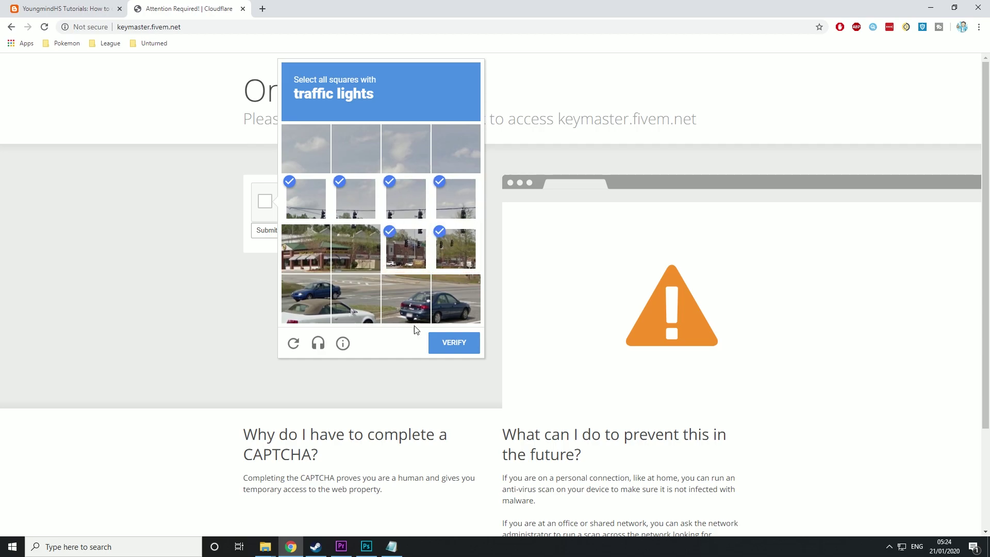
left_click(463, 341)
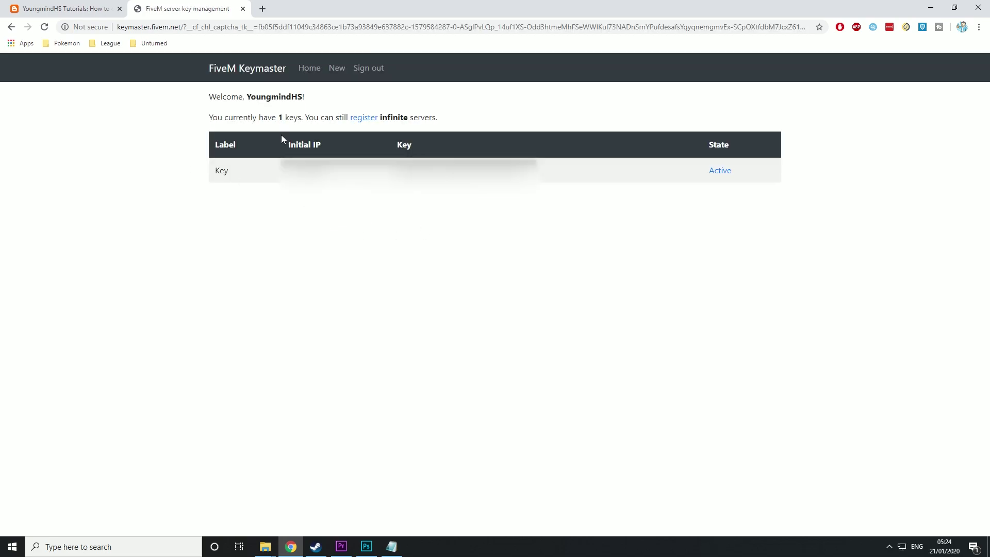
Open the registration form for a new server key, passing the security check for images with cars
left_click(371, 122)
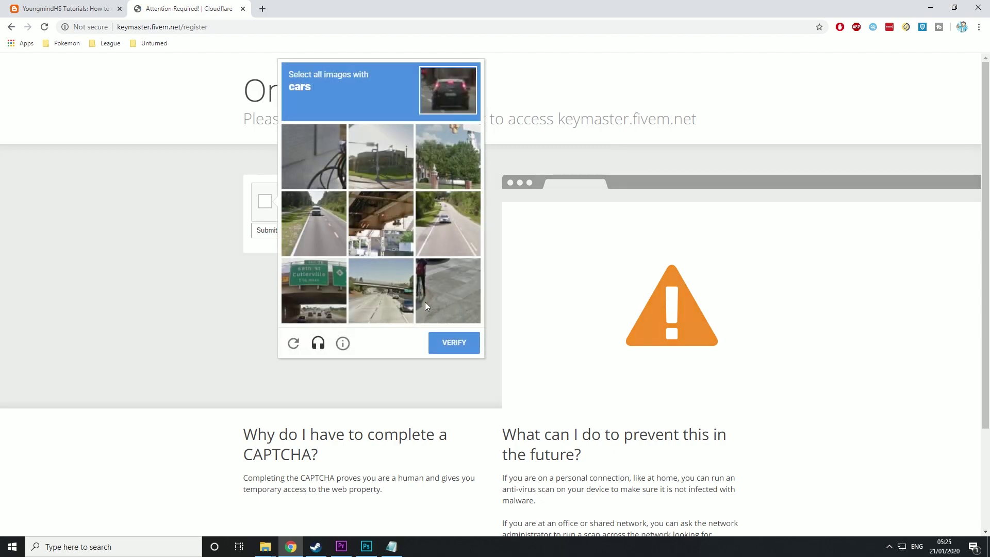
left_click(320, 289)
left_click(438, 215)
left_click(317, 224)
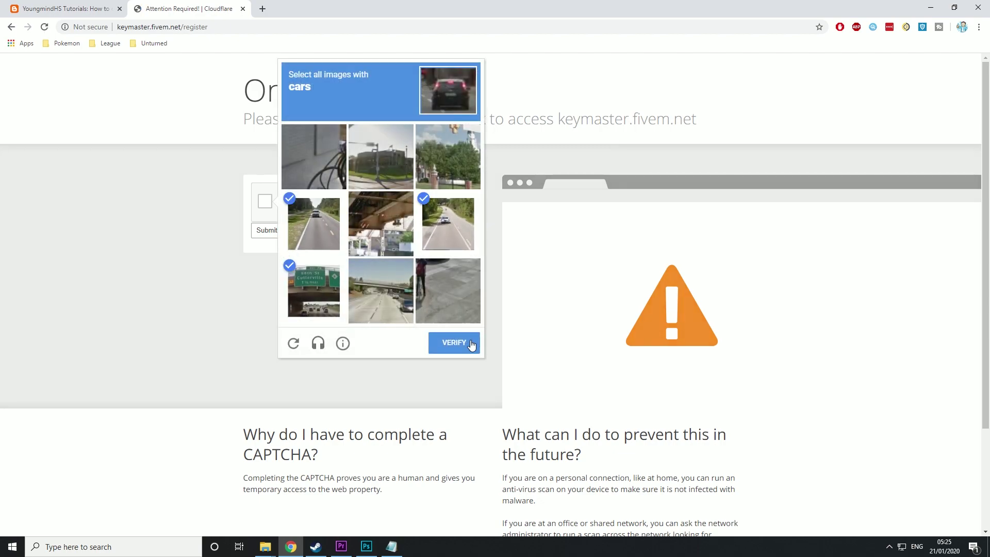
left_click(469, 346)
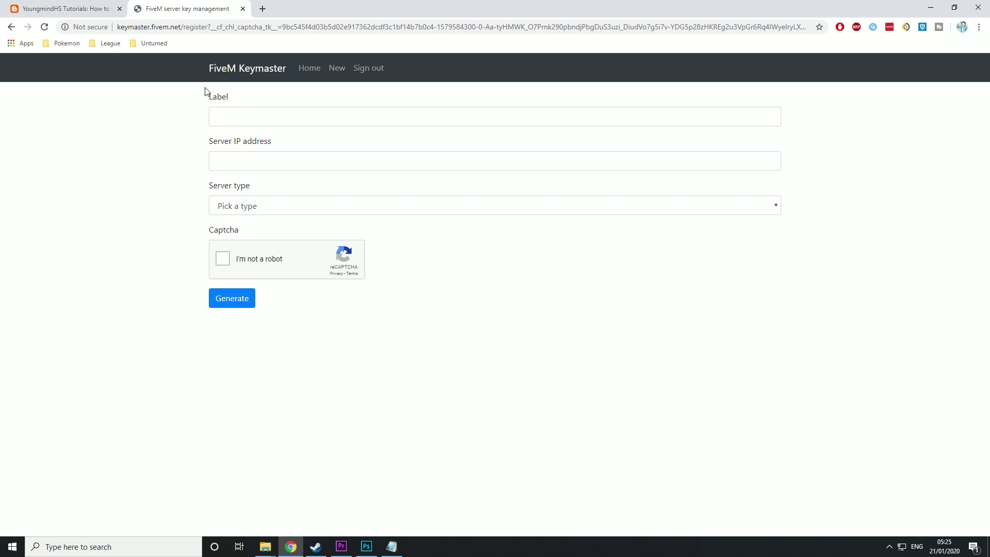
Label the new server key "Key" and check the tutorial's link for finding the IPV4 address
left_click(235, 117)
left_click(231, 140)
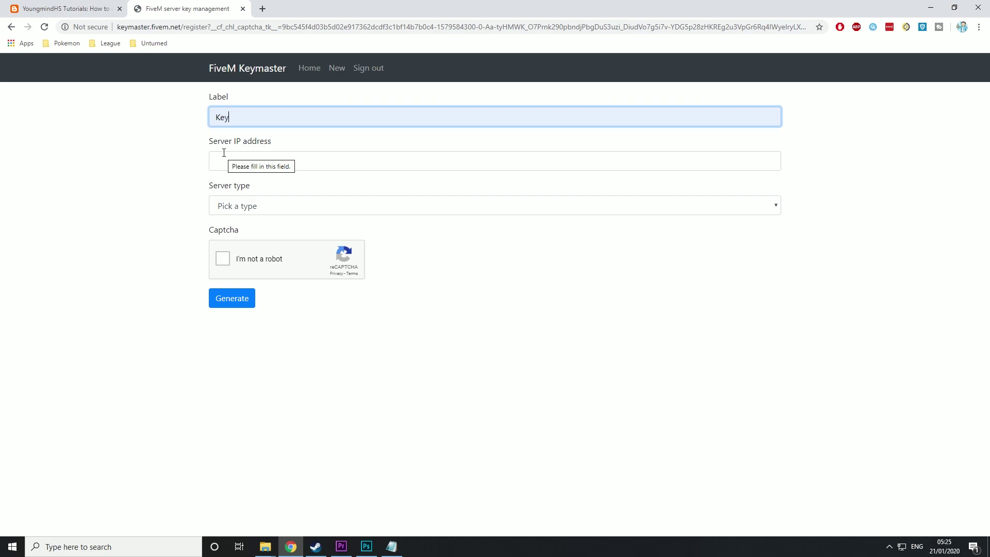
left_click(92, 9)
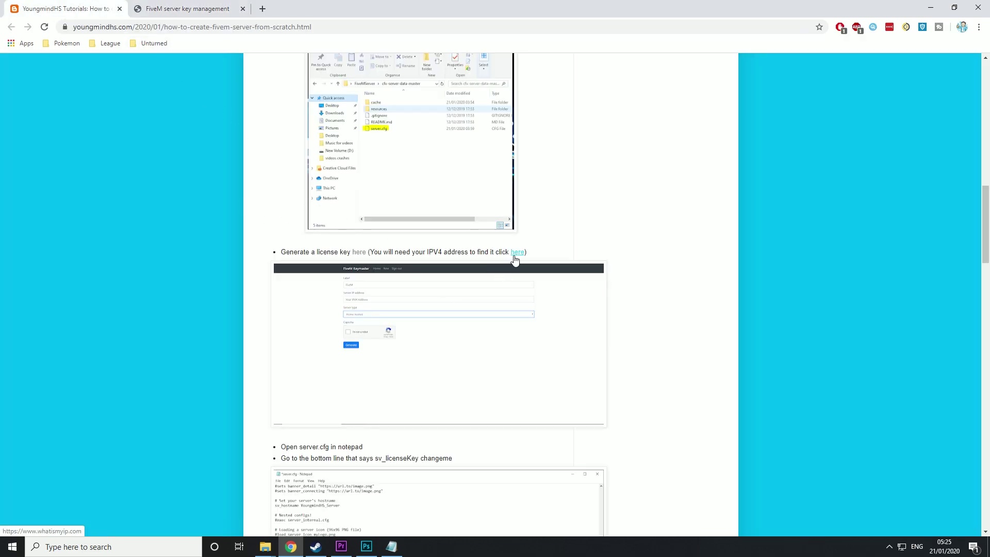
left_click(164, 9)
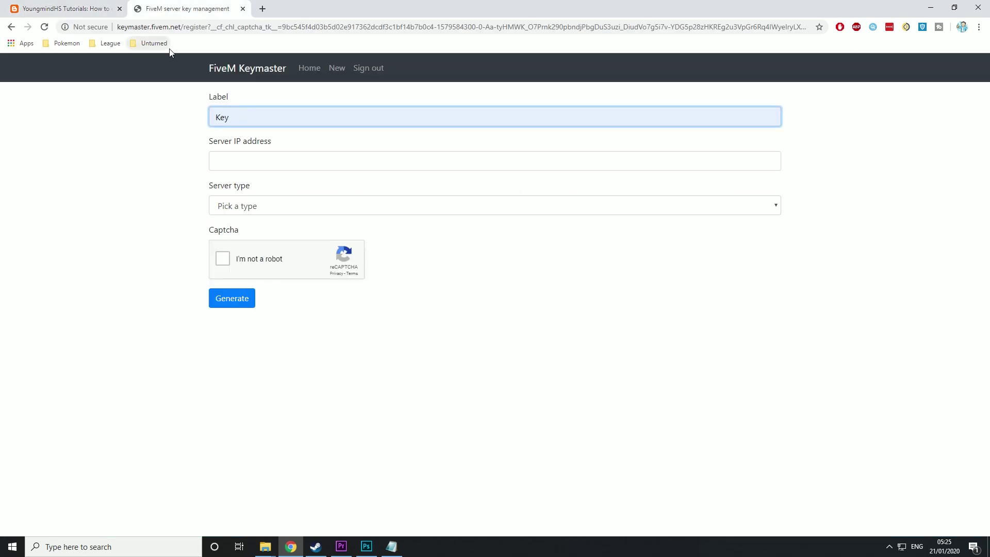
Open Command Prompt, enter the ipconfig command without running it, and close the window
left_click(113, 547)
type("cmd")
key("Return")
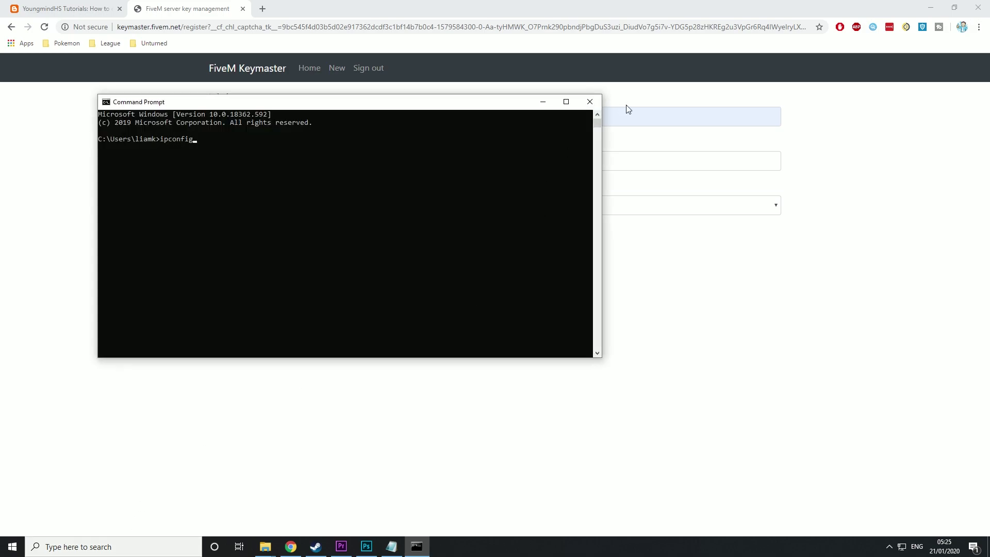
left_click(581, 104)
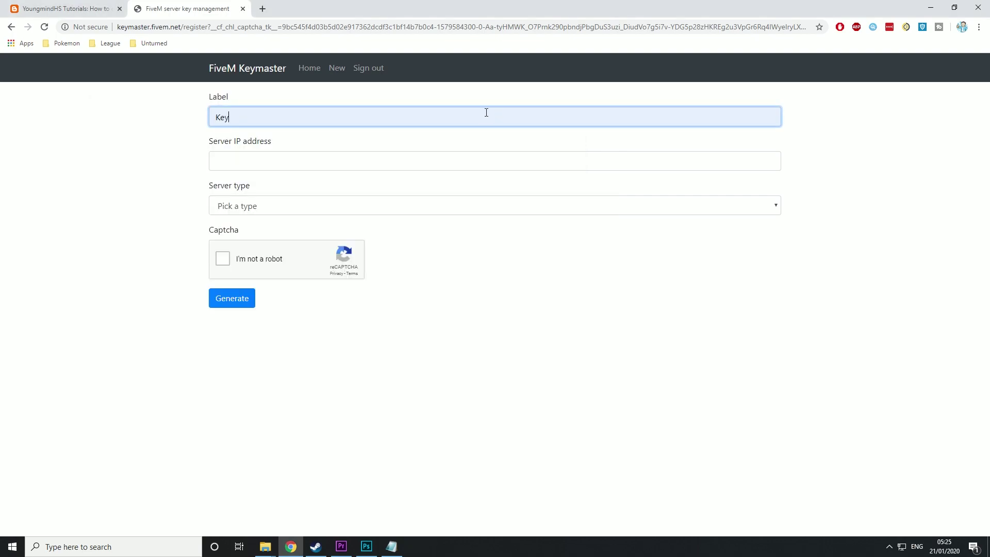
Set the server type of the new key to Home hosted
left_click(284, 205)
left_click(243, 231)
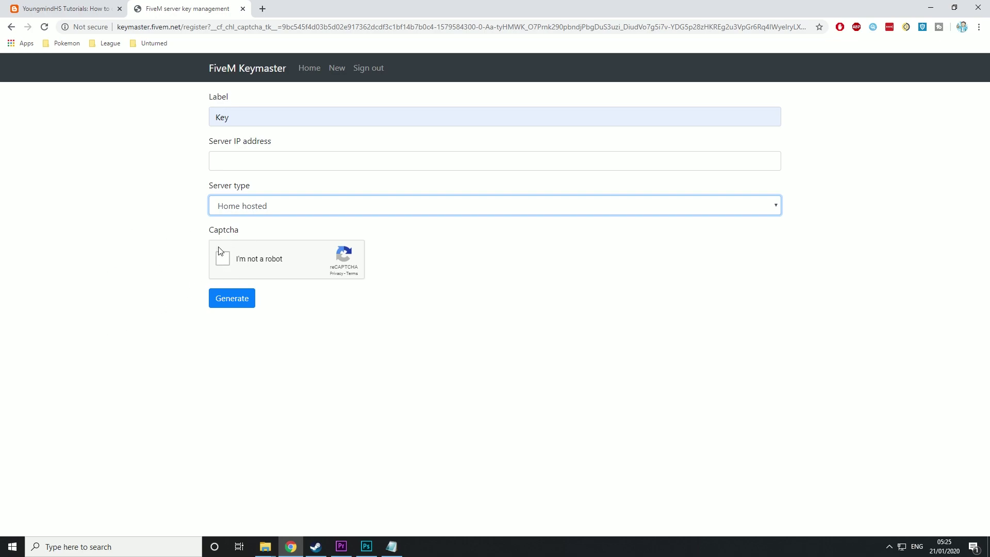
Return to the Keymaster home page, passing the security check for images with traffic lights
left_click(254, 71)
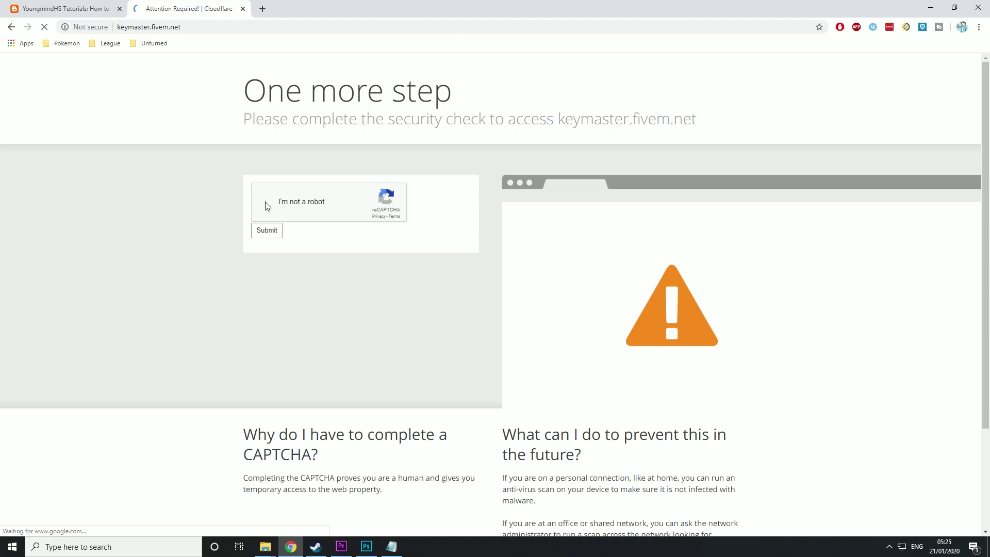
left_click(266, 203)
left_click(442, 222)
left_click(382, 156)
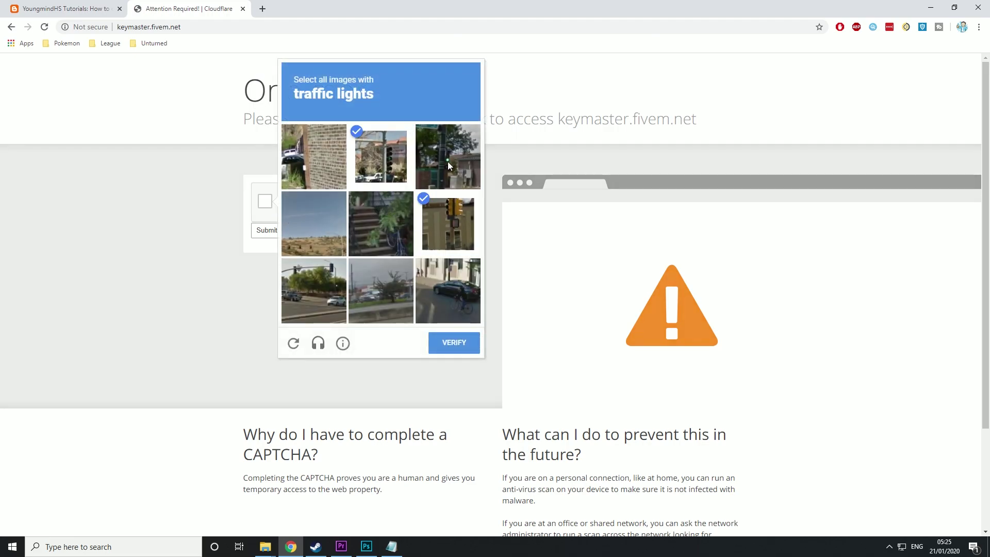
left_click(447, 161)
left_click(451, 346)
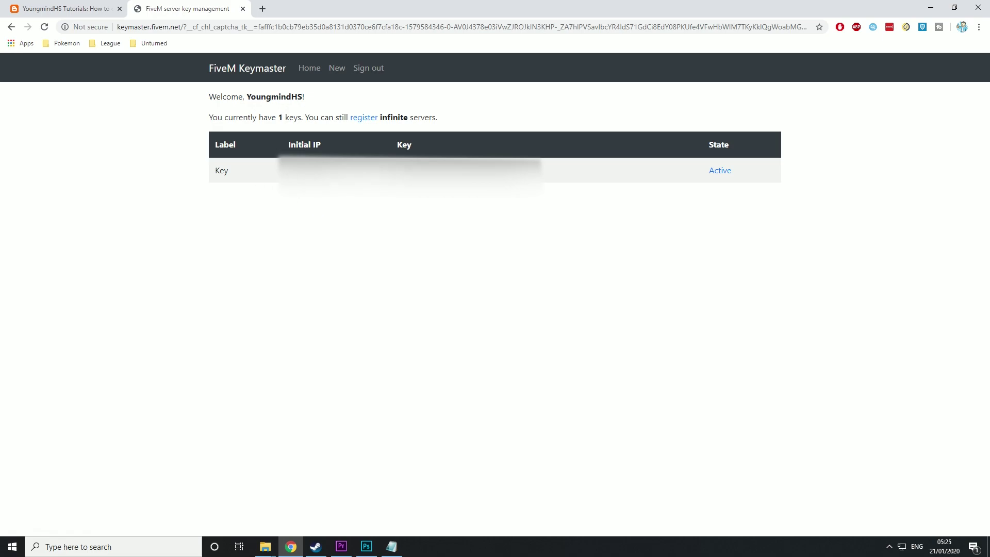
Copy the license key of the existing entry in the Keymaster key list
left_click_drag(398, 170, 531, 170)
right_click(514, 171)
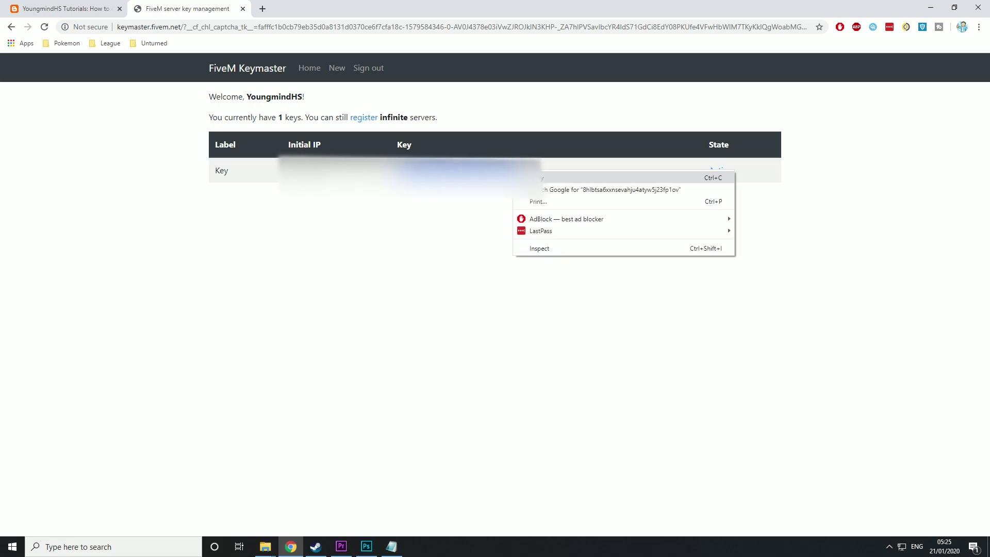
left_click(702, 177)
In server.cfg in Notepad, replace changeme on the sv_licenseKey line with the copied license key, and save and close the file
left_click(392, 548)
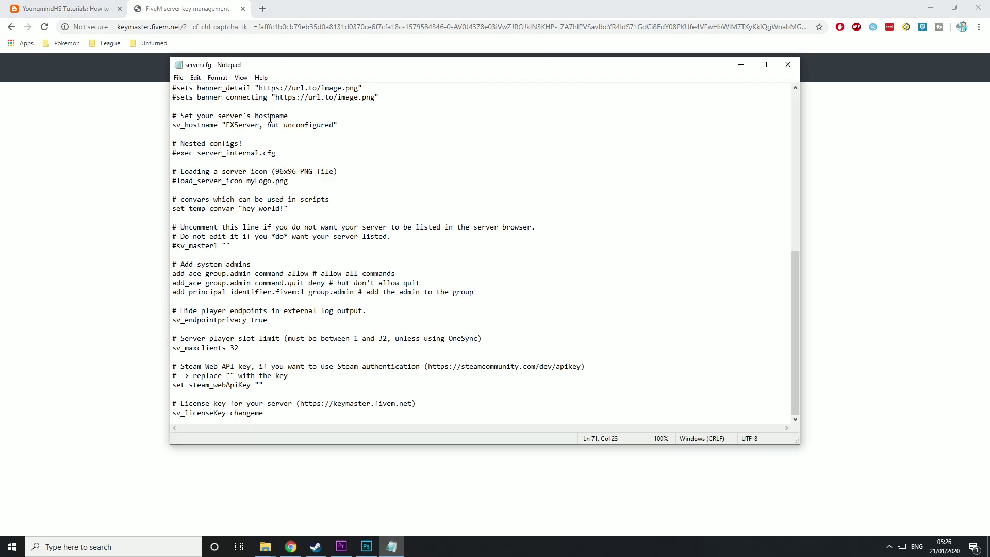
scroll(270, 120, "up", 2)
scroll(270, 120, "down", 2)
left_click_drag(264, 417, 231, 414)
right_click(231, 413)
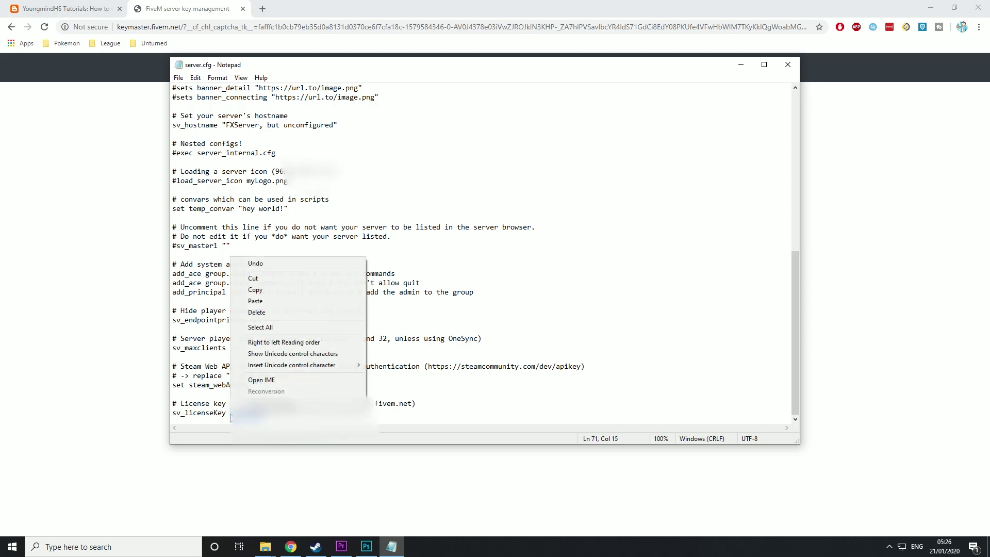
left_click(268, 301)
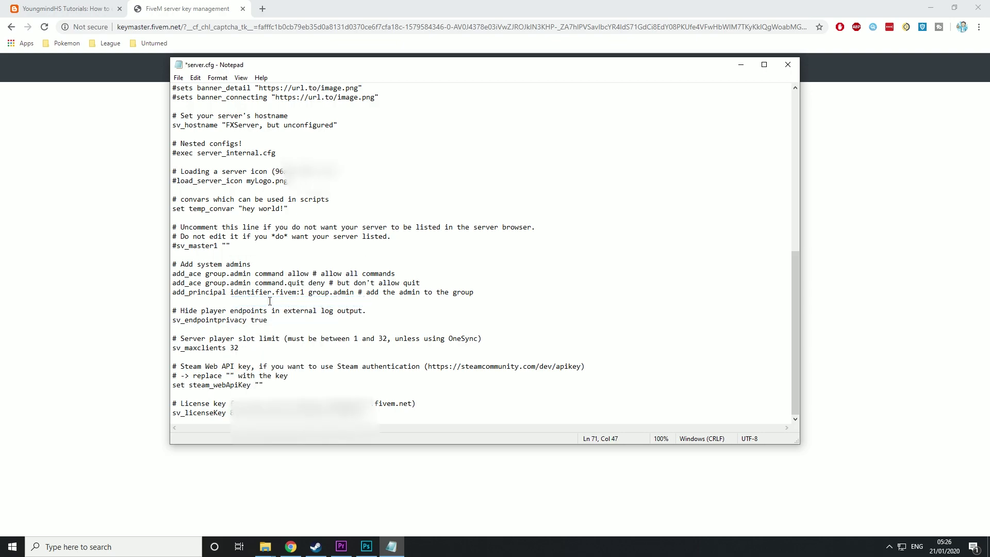
left_click(179, 77)
left_click(195, 124)
left_click(787, 64)
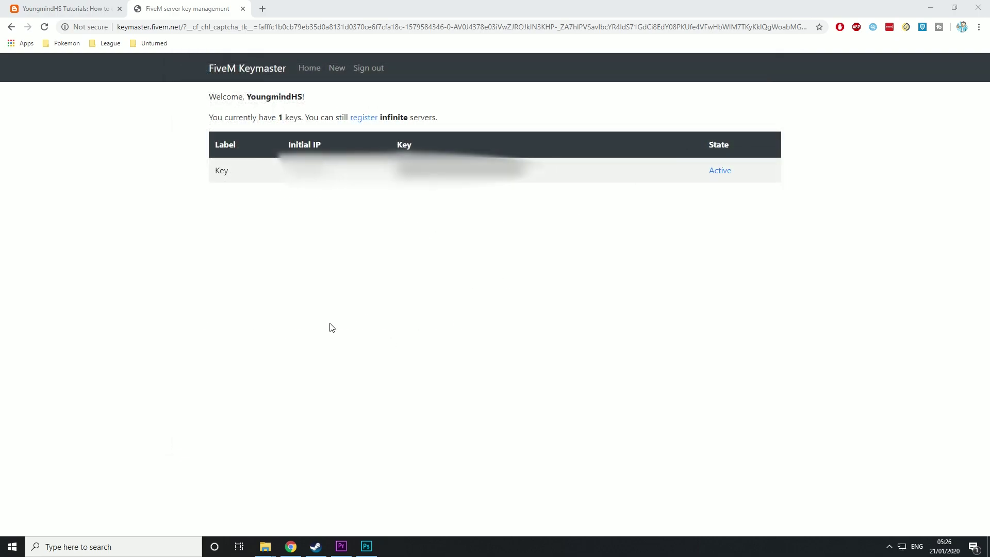
Show the desktop and open the FiveMServer folder, looking through its files
key("super+d")
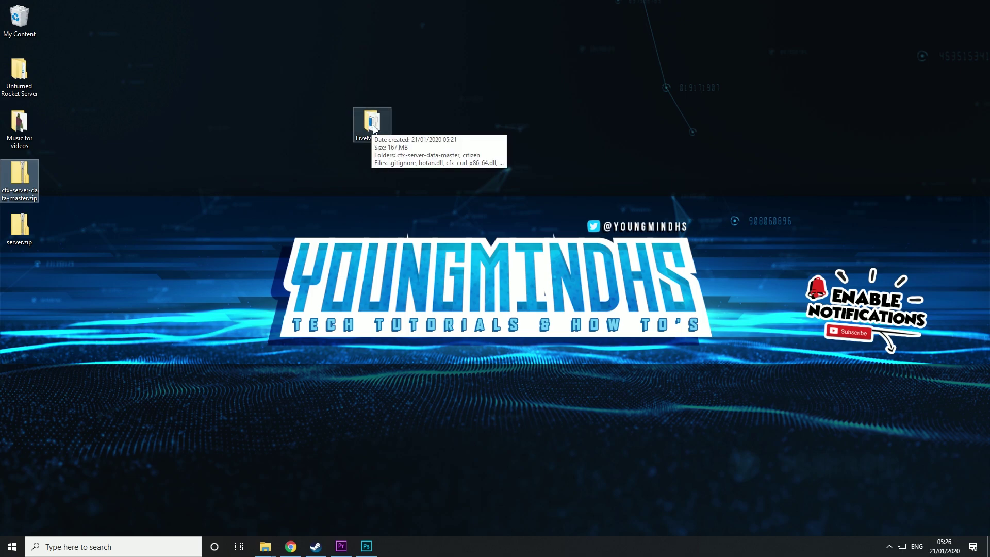
left_click_drag(369, 136, 310, 189)
double_click(299, 177)
scroll(360, 239, "down", 3)
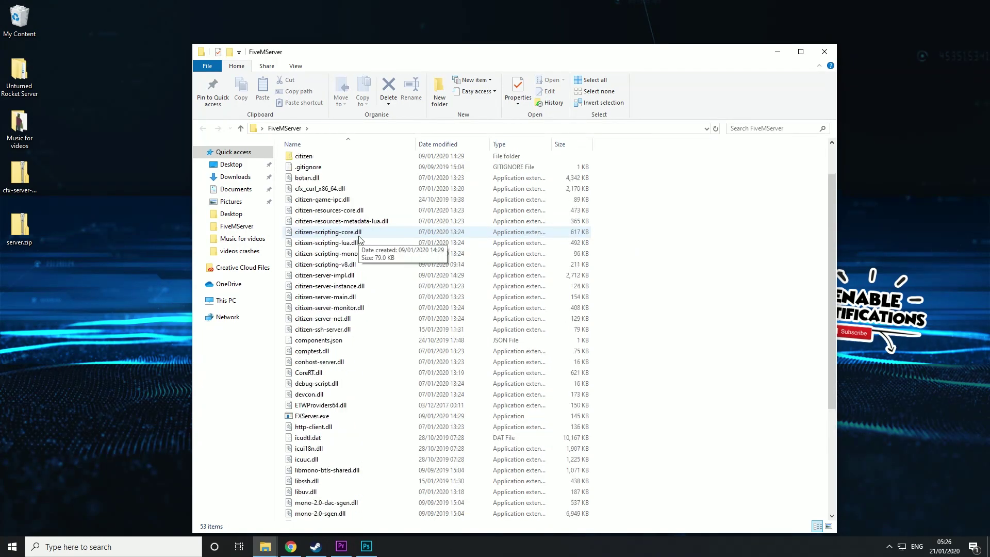
scroll(359, 239, "up", 2)
scroll(702, 385, "down", 4)
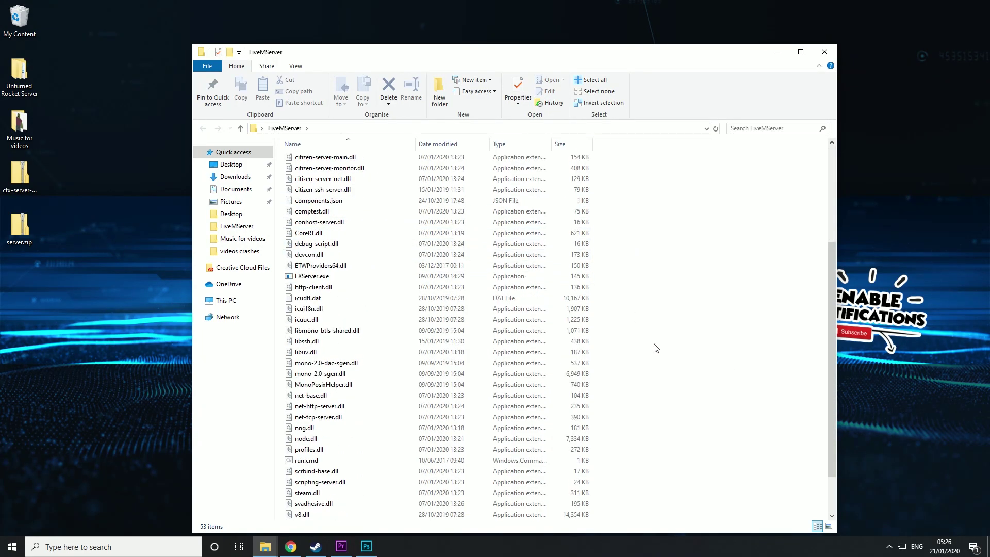
Create a new text document in the FiveMServer folder and rename it starter.bat, accepting the extension change
right_click(656, 348)
mouse_move(692, 469)
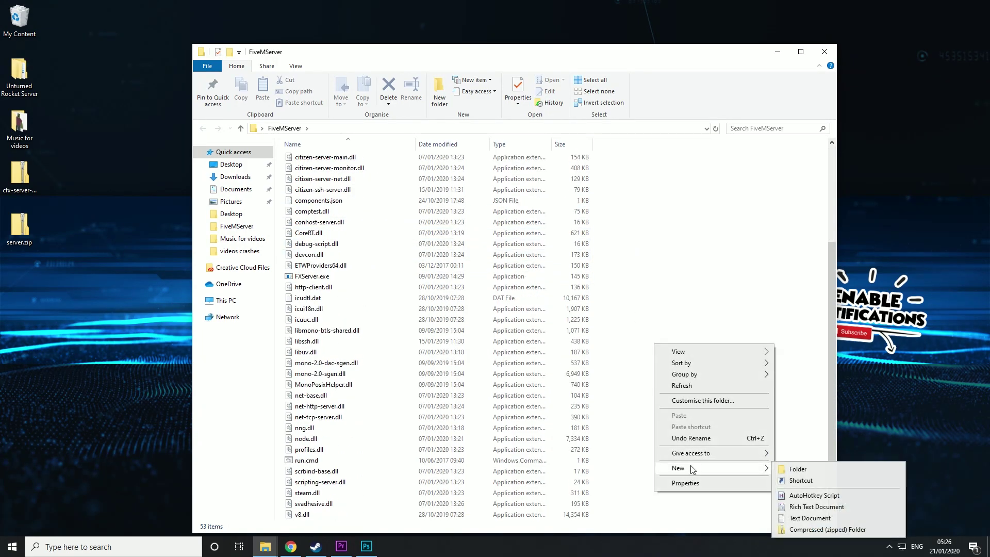
left_click(810, 518)
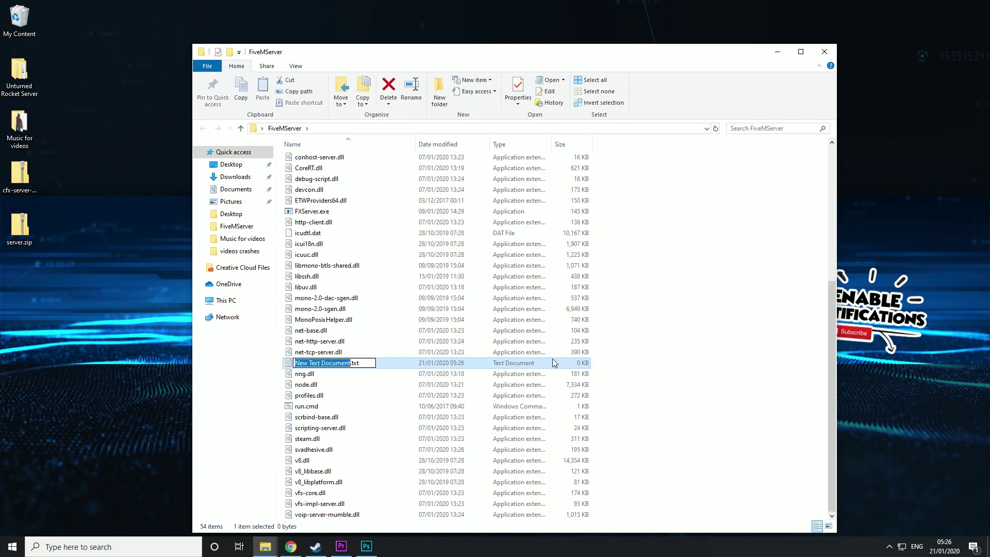
type("starter")
key("BackSpace")
key("BackSpace")
key("BackSpace")
type("ba")
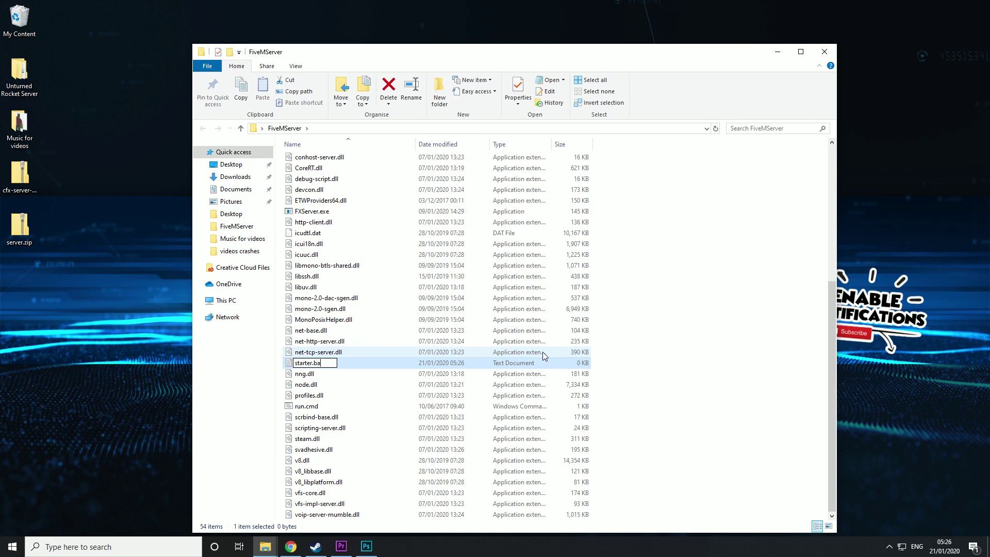
type("t")
key("Return")
left_click(546, 278)
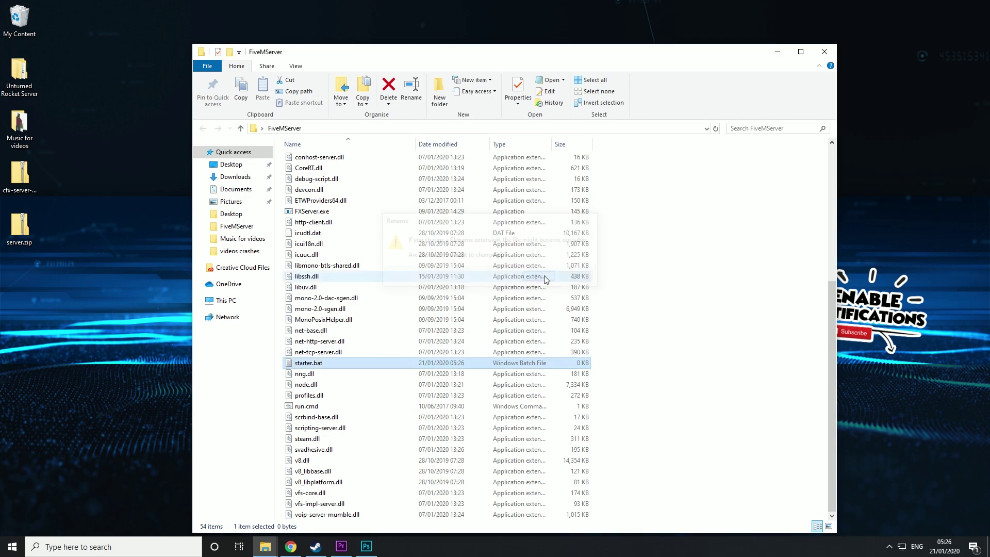
Open starter.bat for editing in Notepad and begin its first line with cd
right_click(354, 363)
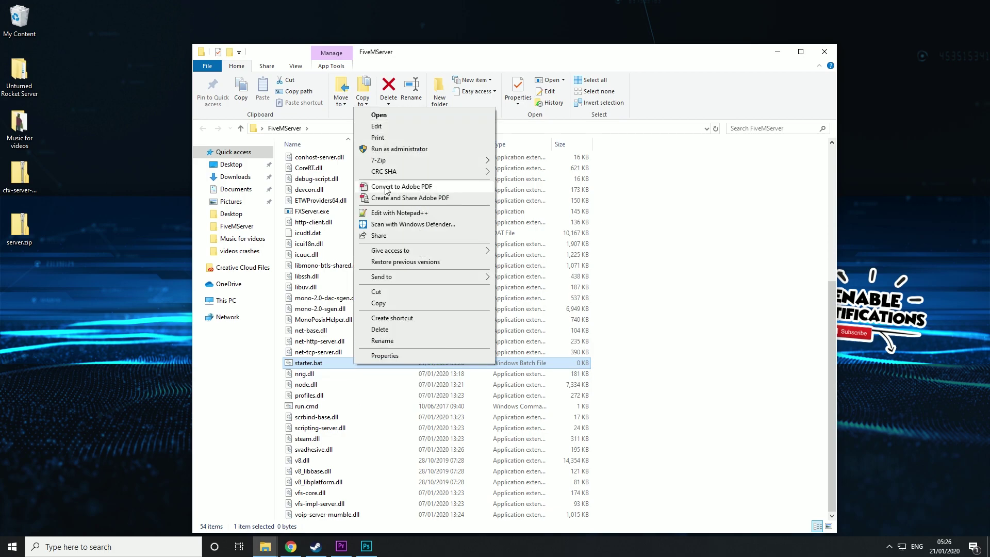
left_click(377, 126)
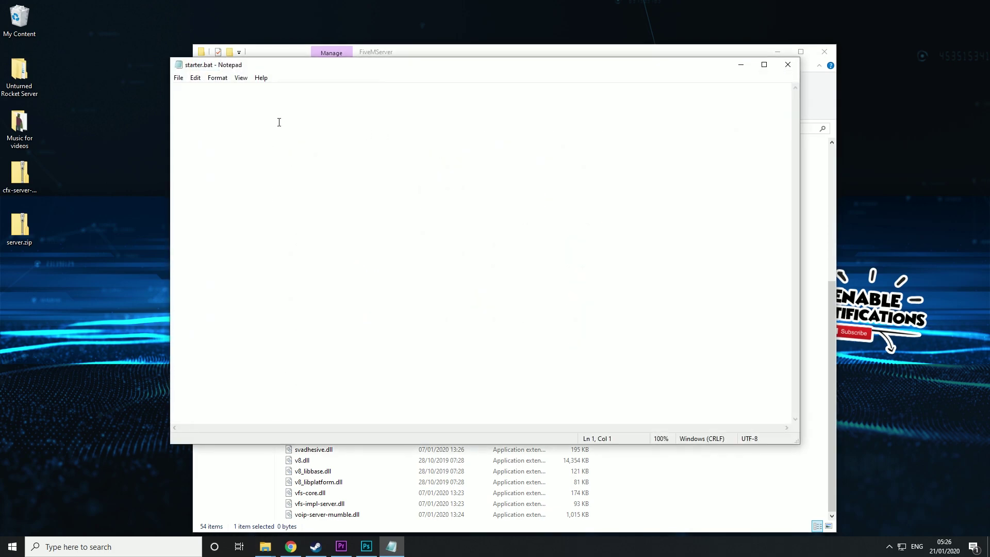
type("cd")
Switch to Chrome, close the FiveM Keymaster tab and read the tutorial's instructions for the contents of the starter file
left_click(289, 545)
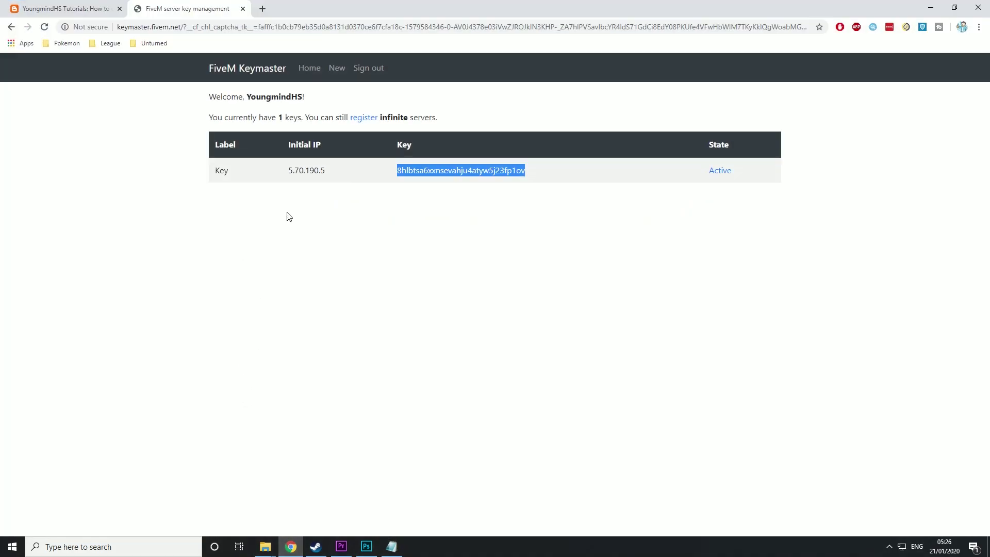
left_click(243, 9)
scroll(327, 214, "down", 4)
scroll(337, 180, "down", 4)
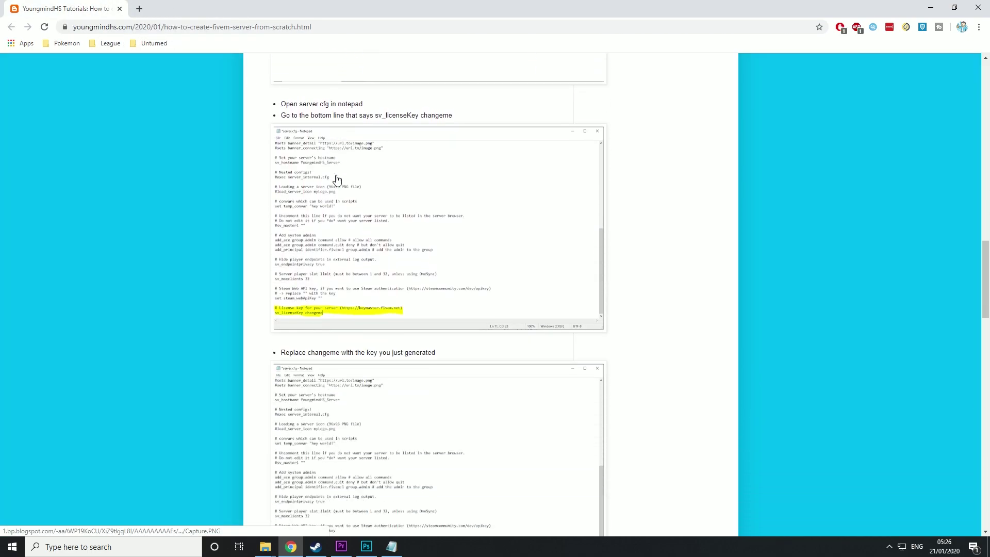
scroll(343, 221, "down", 4)
scroll(346, 228, "down", 4)
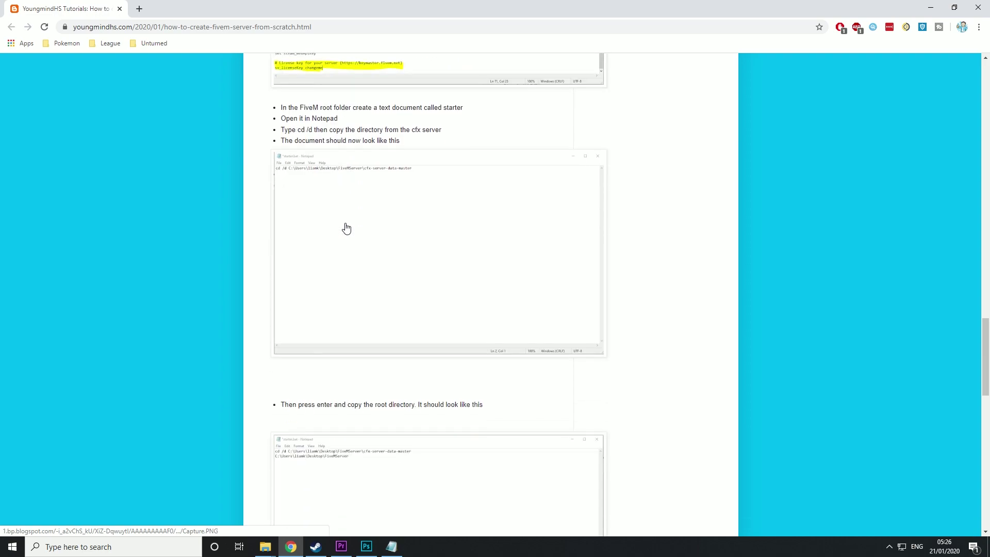
key("alt+Tab")
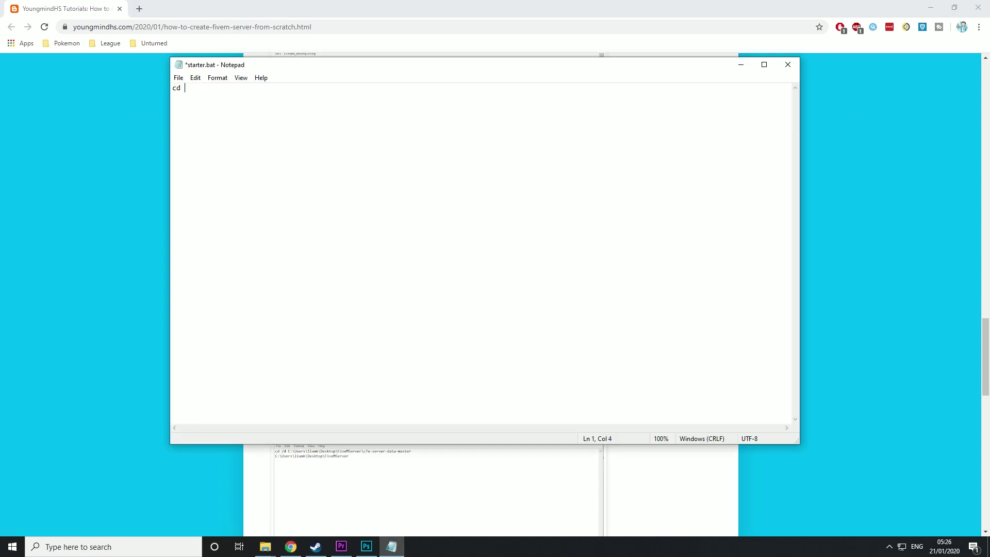
key("alt+Tab")
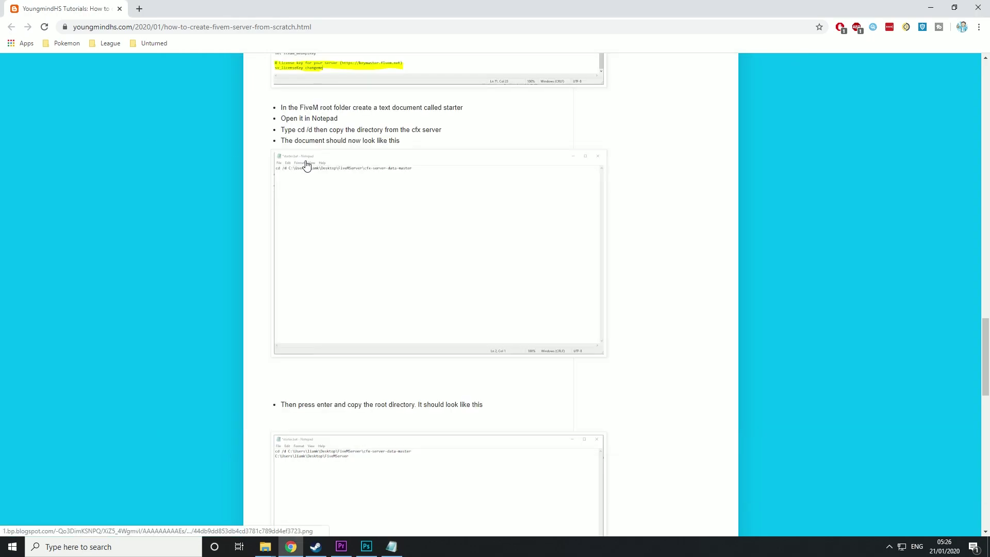
scroll(392, 356, "up", 20)
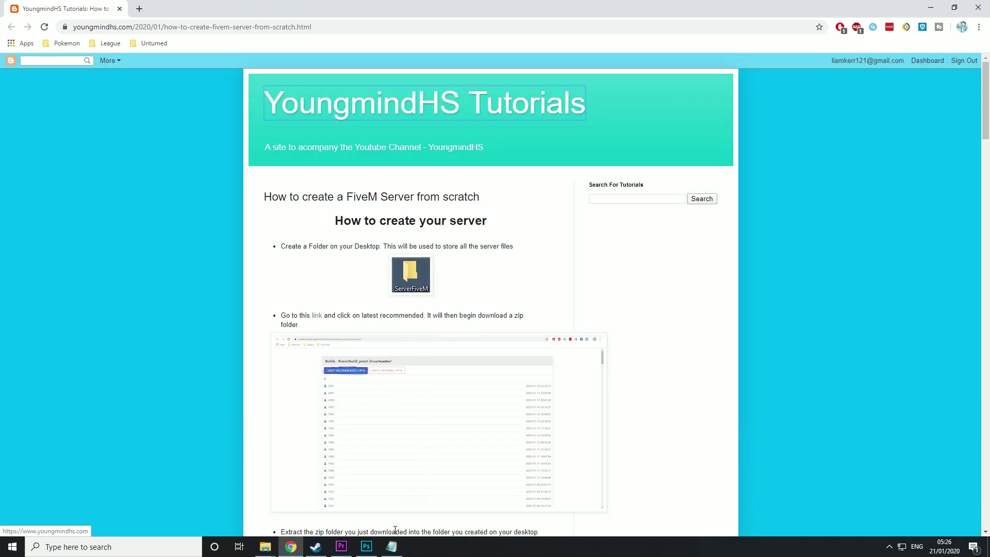
Complete the first line of starter.bat as cd /d followed by the copied path of the cfx-server-data-master folder
key("alt+Tab")
key("super+d")
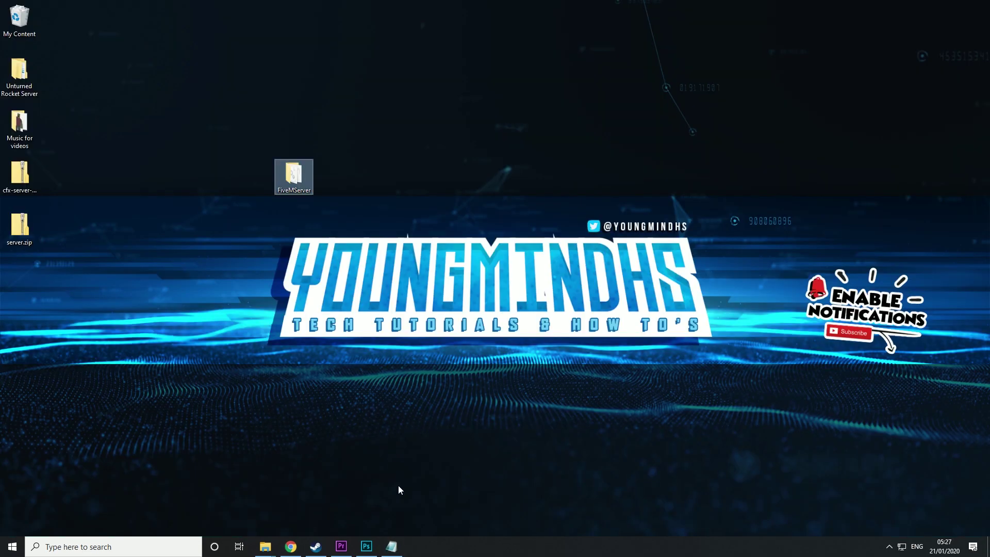
left_click(265, 547)
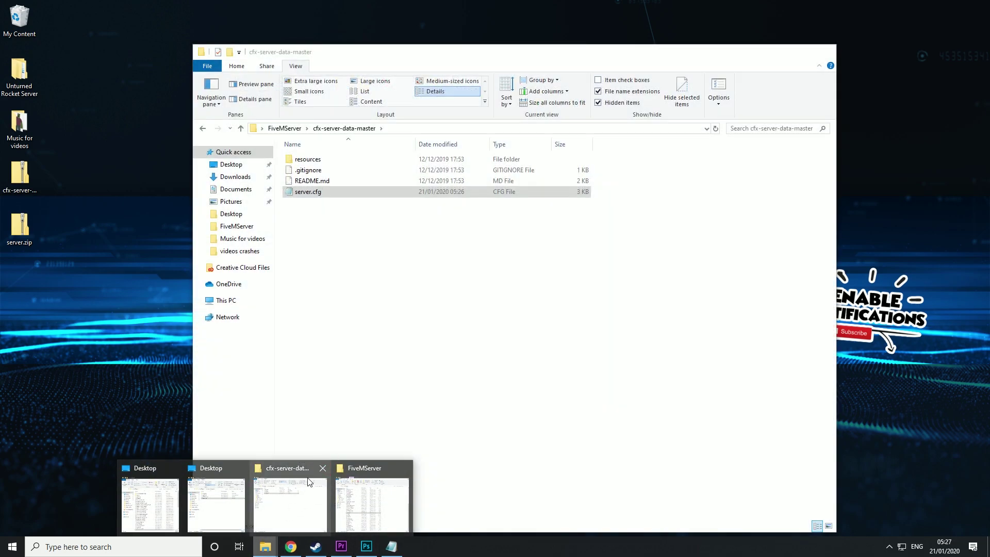
left_click(305, 490)
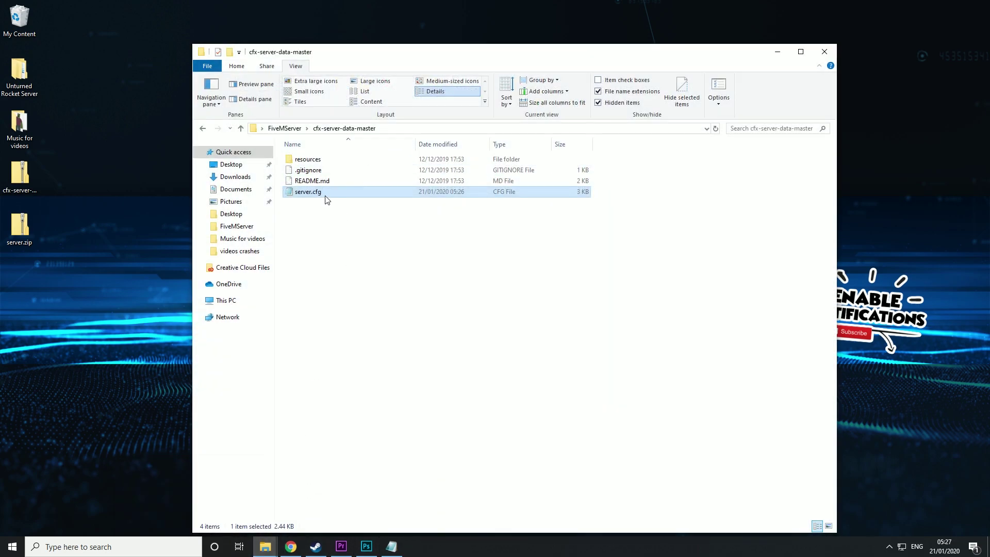
left_click(403, 130)
key("ctrl+c")
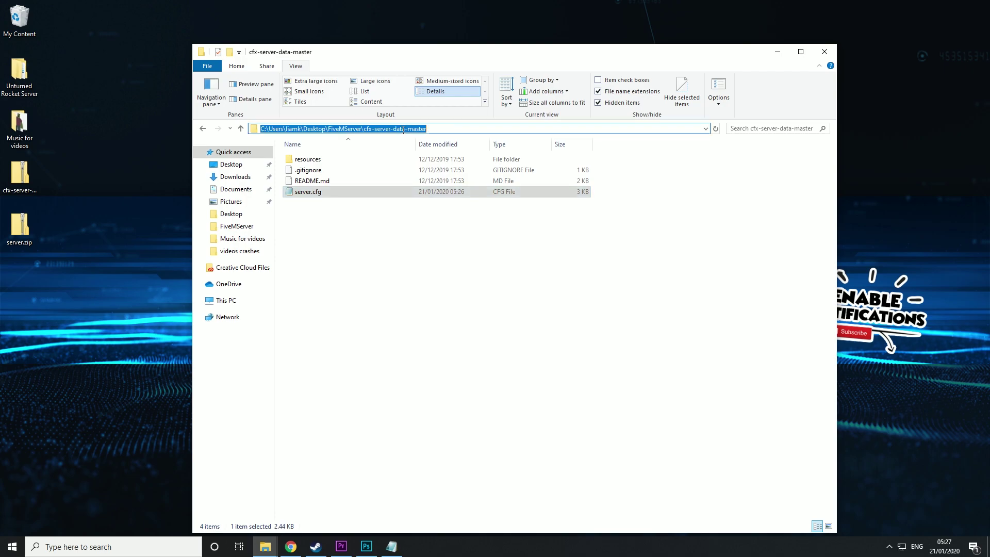
left_click(391, 546)
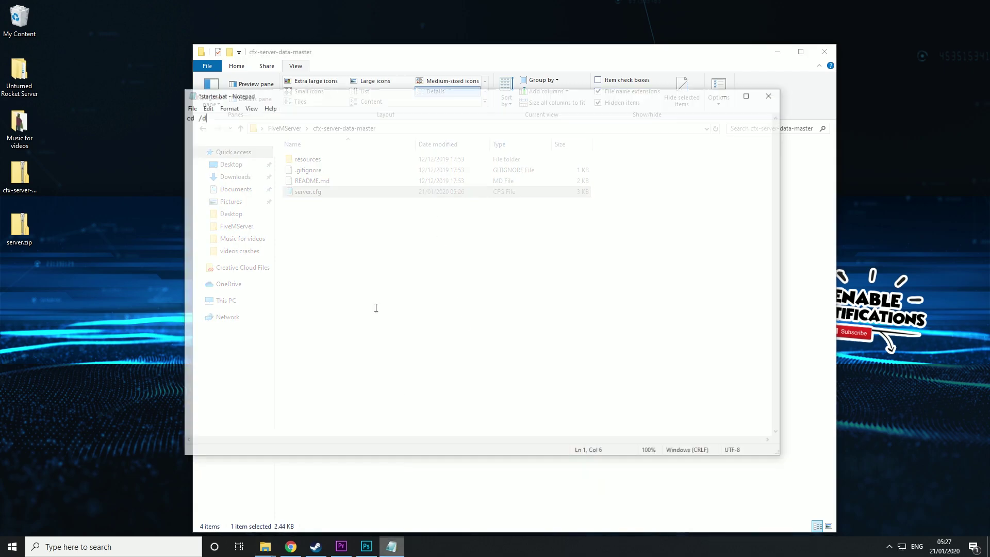
key("ctrl+v")
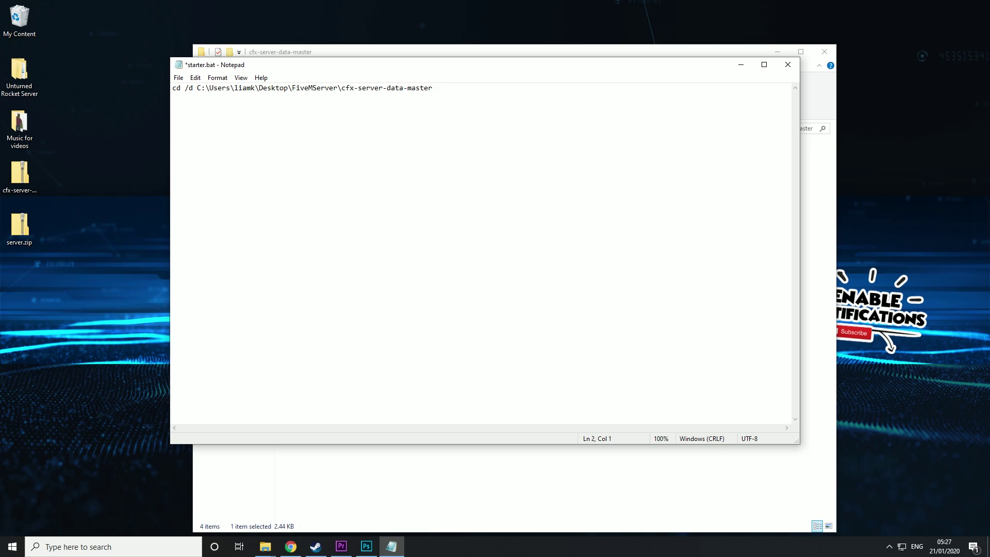
Copy the path of the FiveMServer root folder and paste it as the second line of starter.bat
left_click(325, 54)
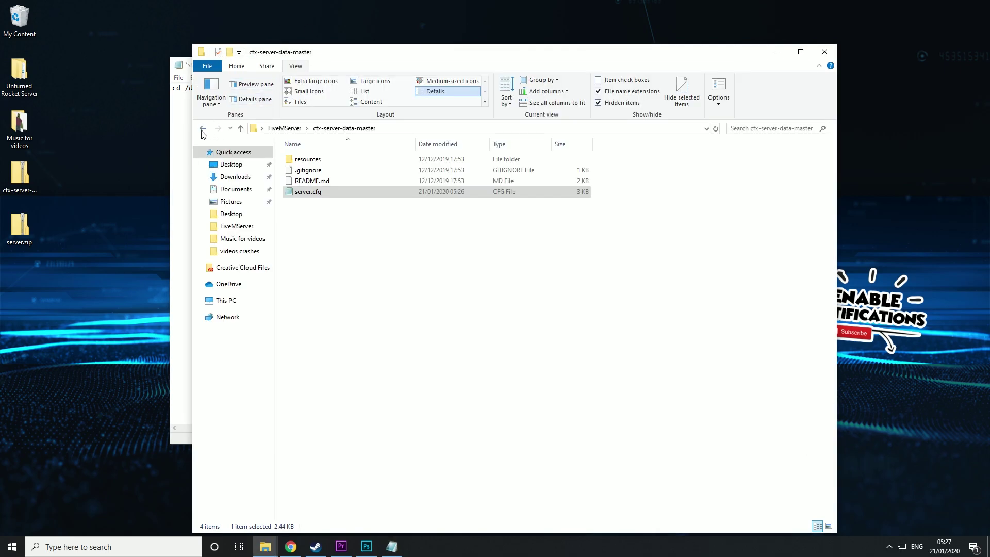
left_click(203, 129)
left_click(422, 129)
key("ctrl+c")
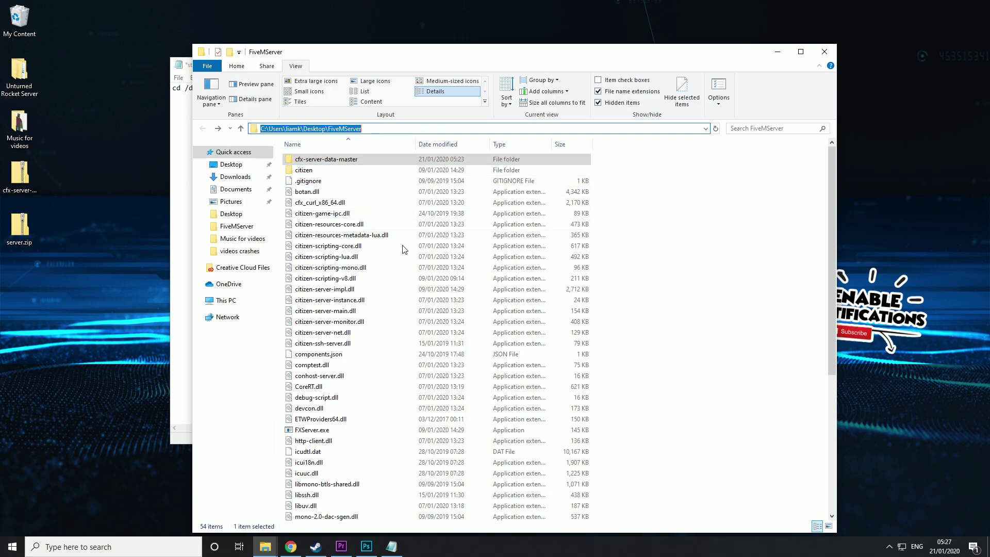
left_click(180, 126)
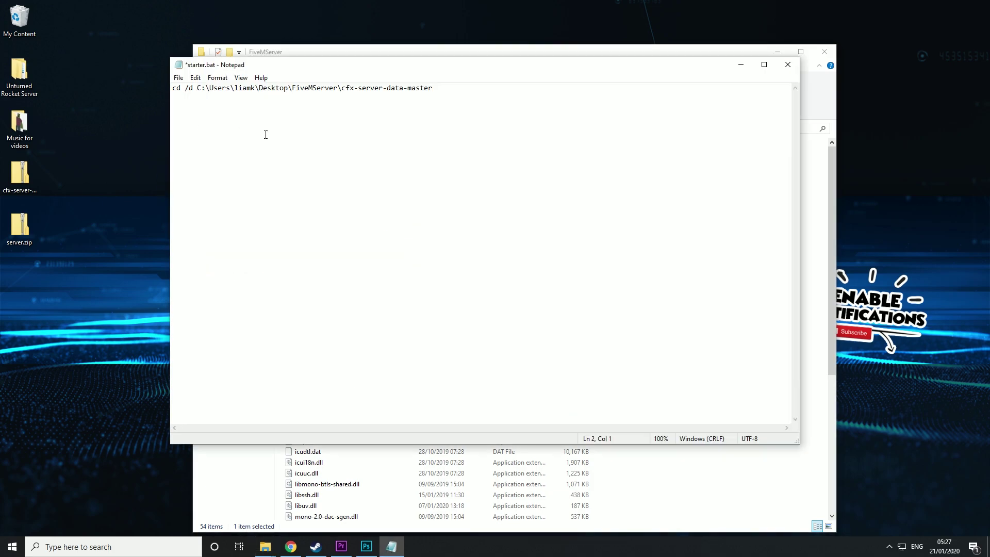
key("ctrl+v")
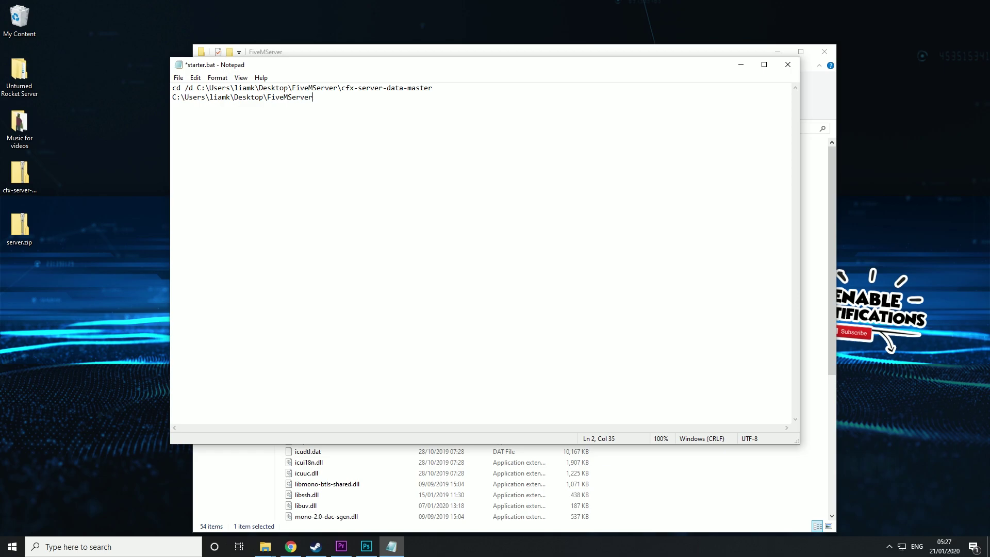
Copy \run.cmd +exec server.cfg from the tutorial page and append it to the second line of starter.bat
left_click(291, 546)
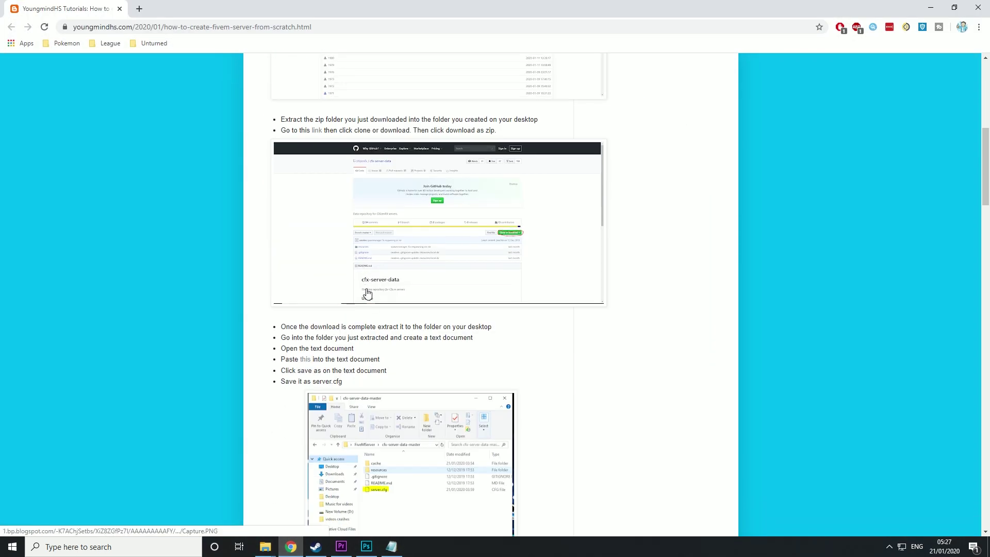
scroll(367, 292, "down", 9)
scroll(376, 303, "down", 13)
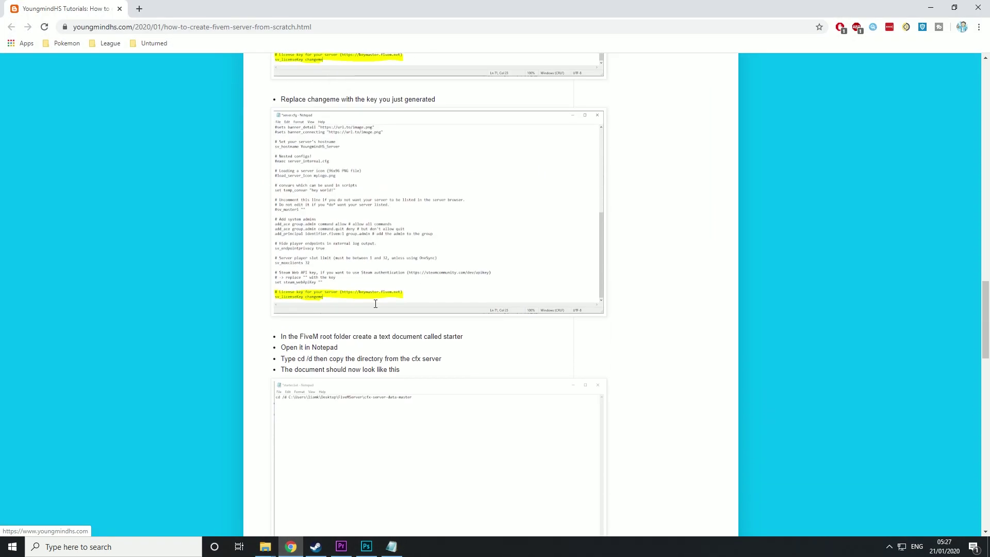
scroll(376, 306, "down", 3)
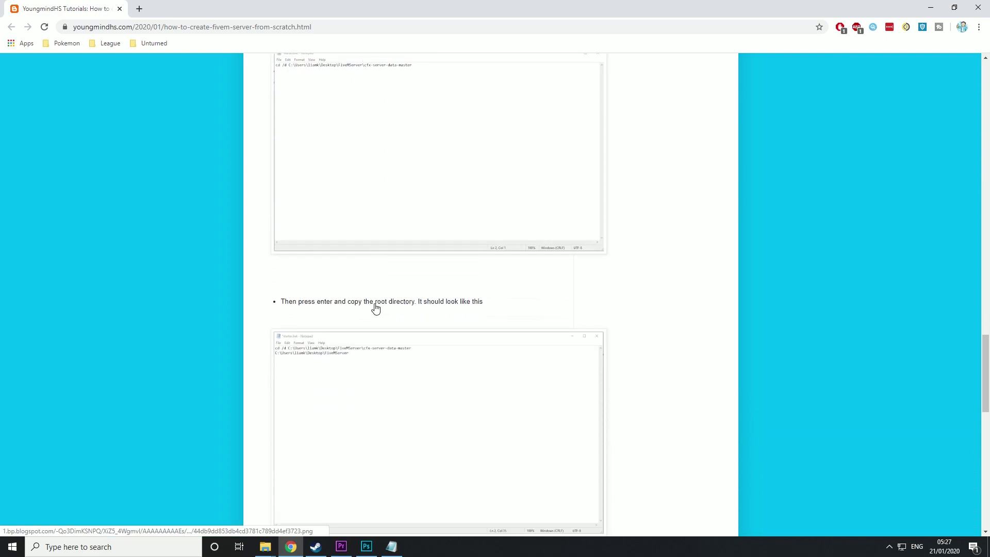
scroll(375, 304, "down", 6)
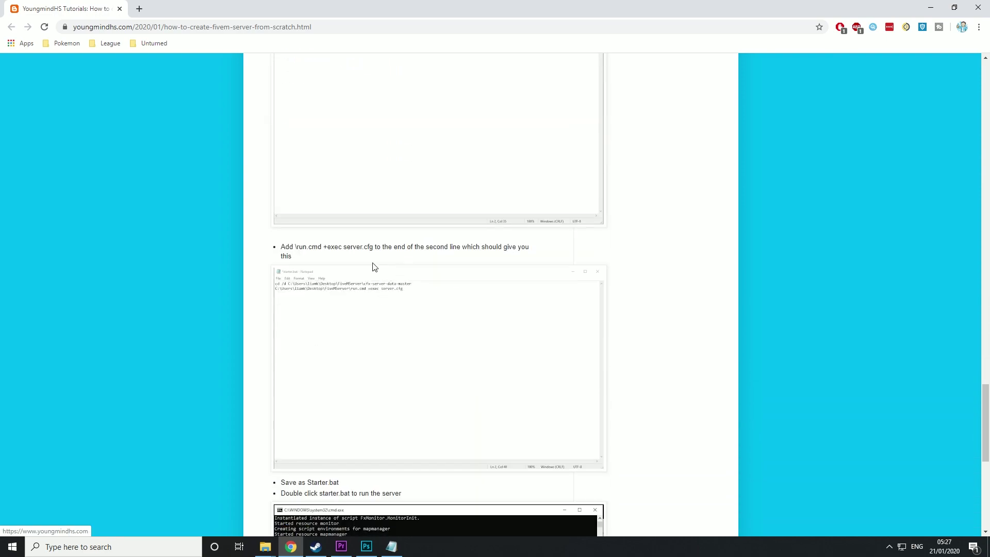
left_click_drag(295, 248, 374, 254)
key("ctrl+c")
left_click(392, 546)
key("ctrl+v")
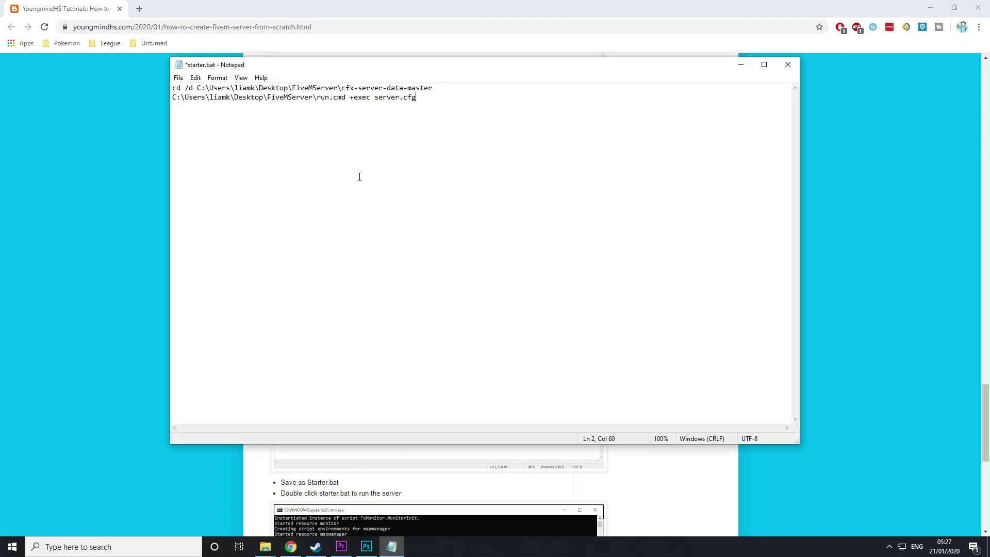
Save starter.bat and close Notepad
left_click(179, 78)
left_click(198, 125)
left_click(788, 65)
Show the desktop, open the FiveMServer folder and run starter.bat to start the server
scroll(573, 216, "down", 5)
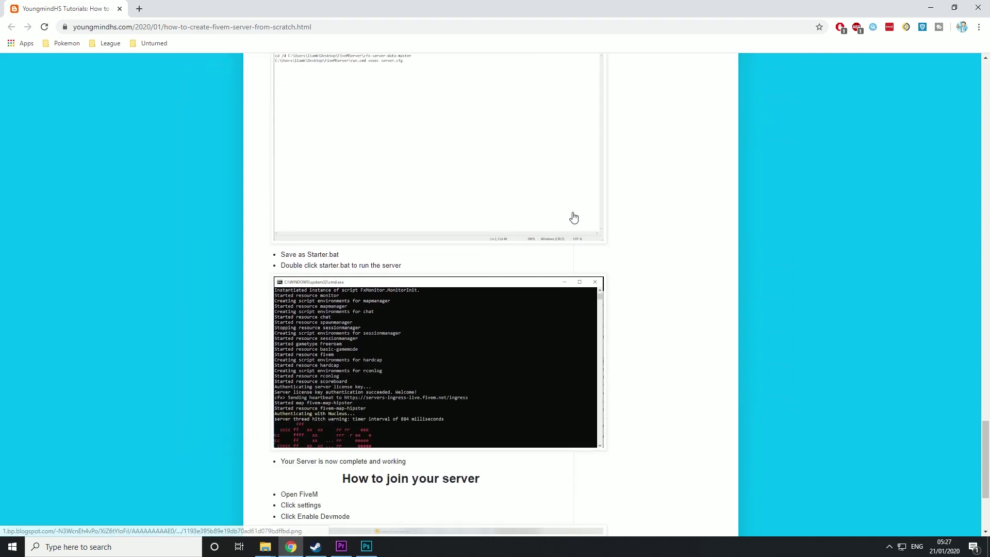
key("super+d")
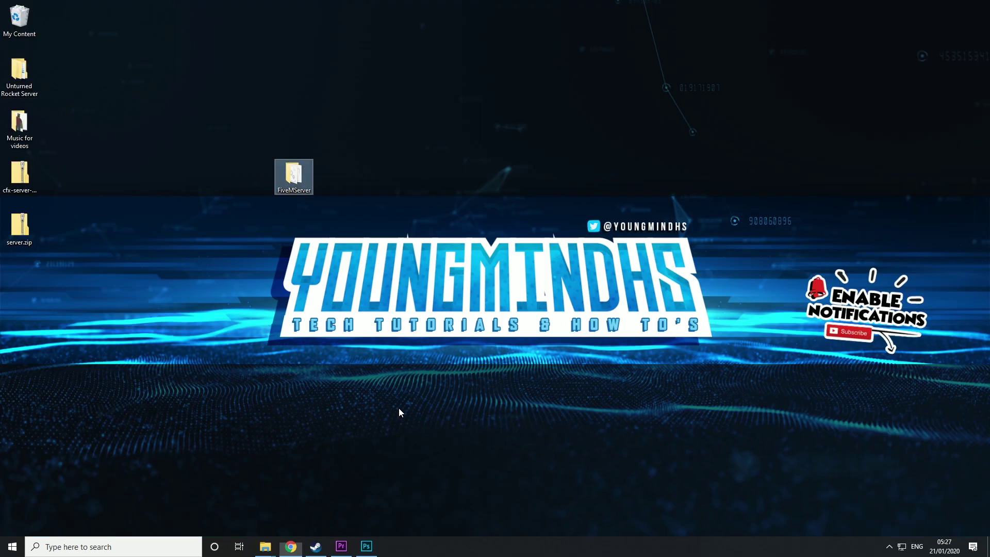
double_click(282, 178)
scroll(346, 289, "down", 5)
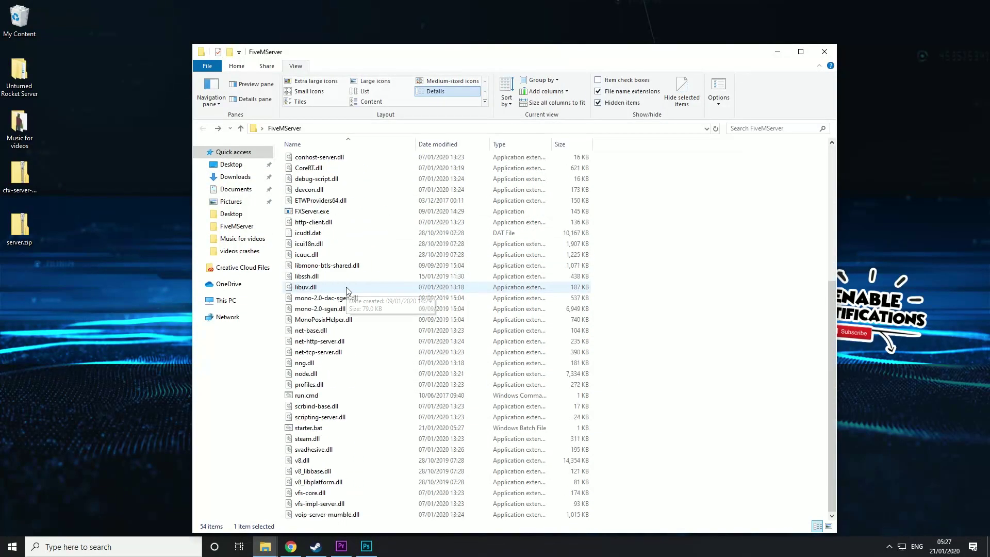
double_click(307, 428)
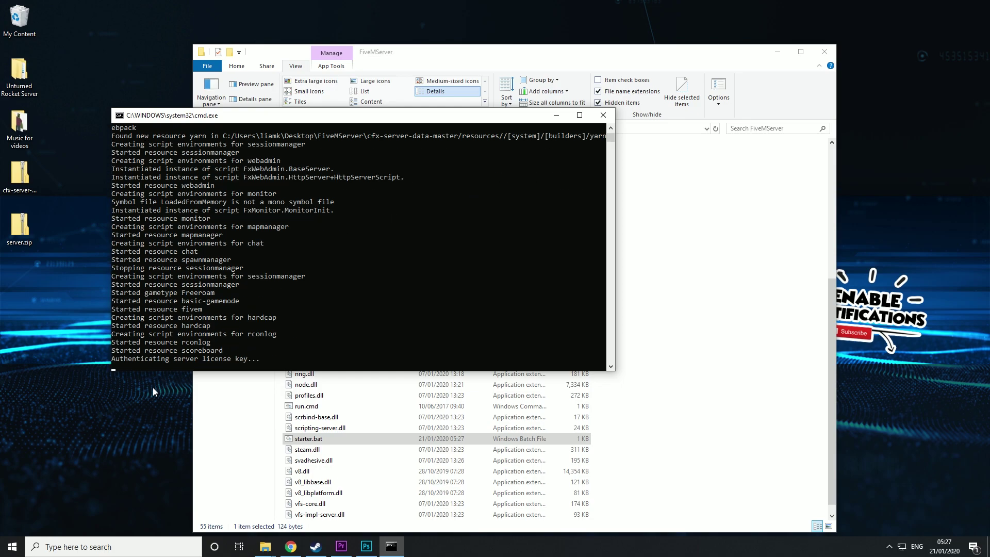
Find FiveM with the Windows search and launch it, minimize the server console and close the FiveMServer folder window
left_click(139, 396)
left_click(109, 546)
type("fi")
left_click(155, 266)
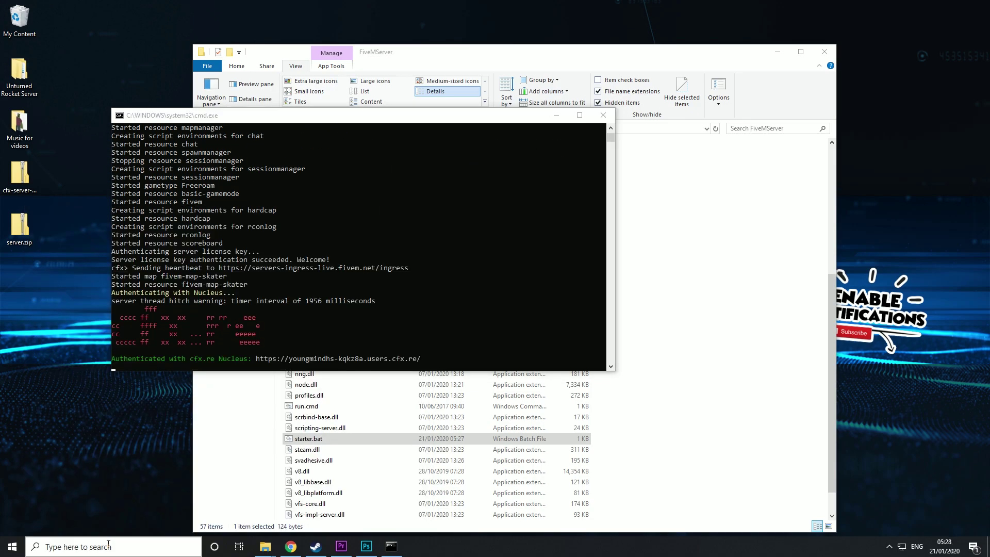
left_click(556, 116)
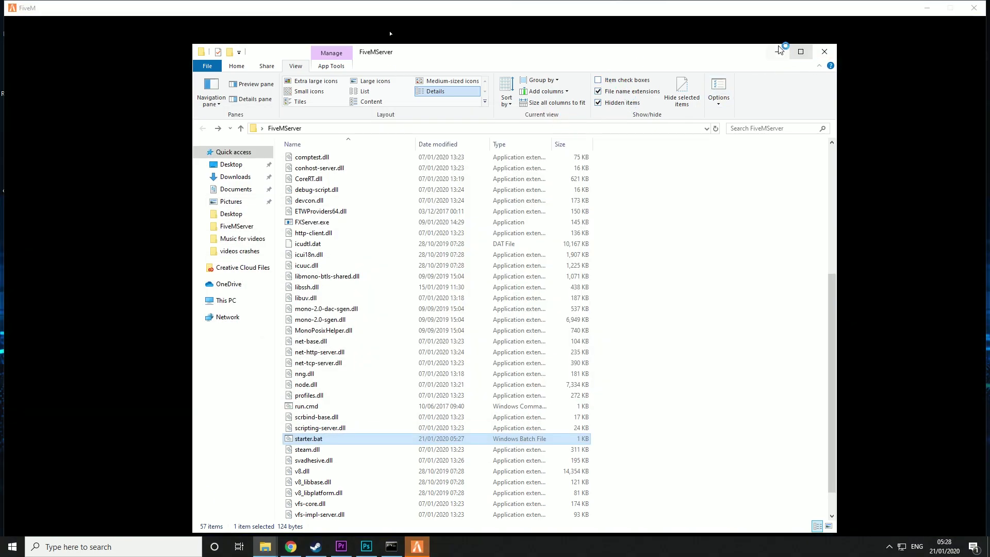
left_click(824, 57)
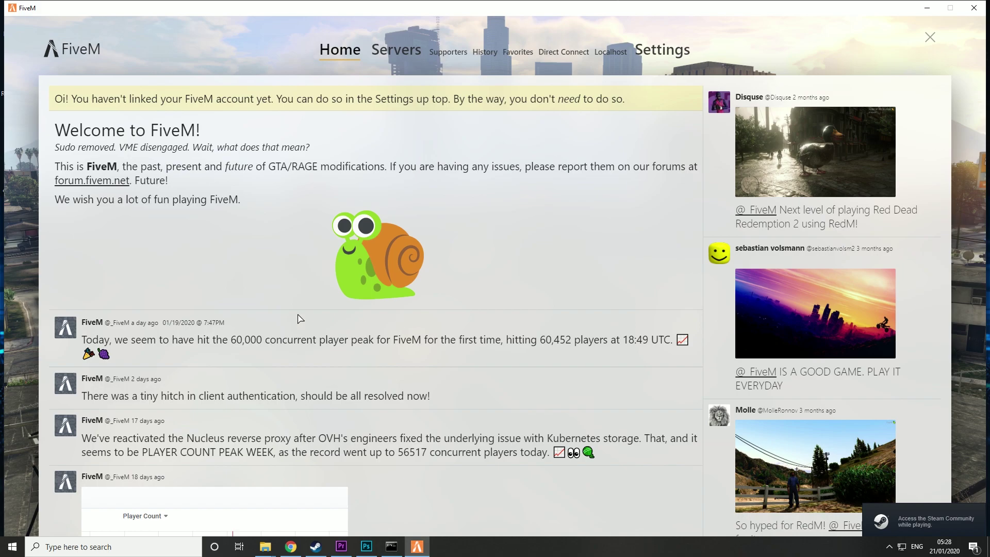
Try a direct connection to localhost in FiveM, and clear the entered address
left_click(578, 54)
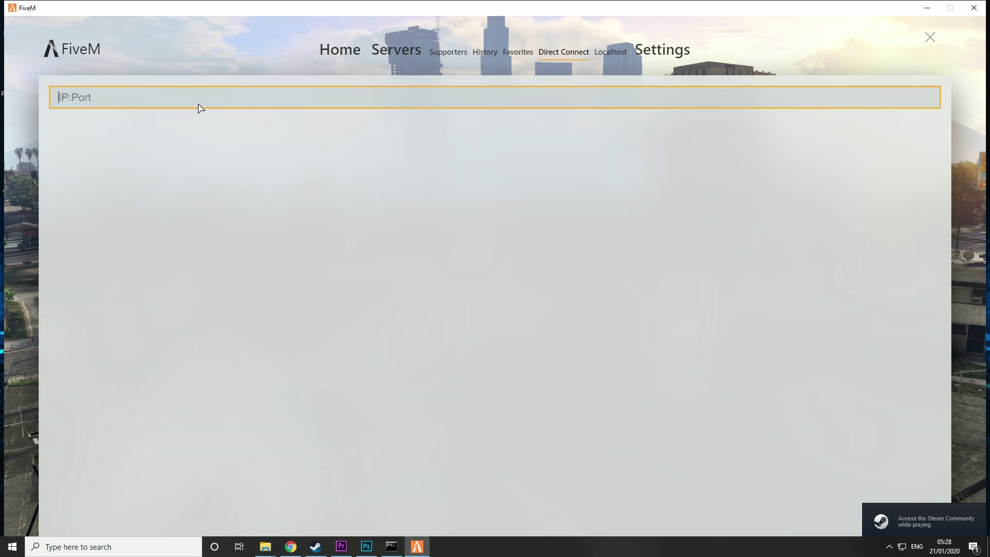
type("1")
type("ocal")
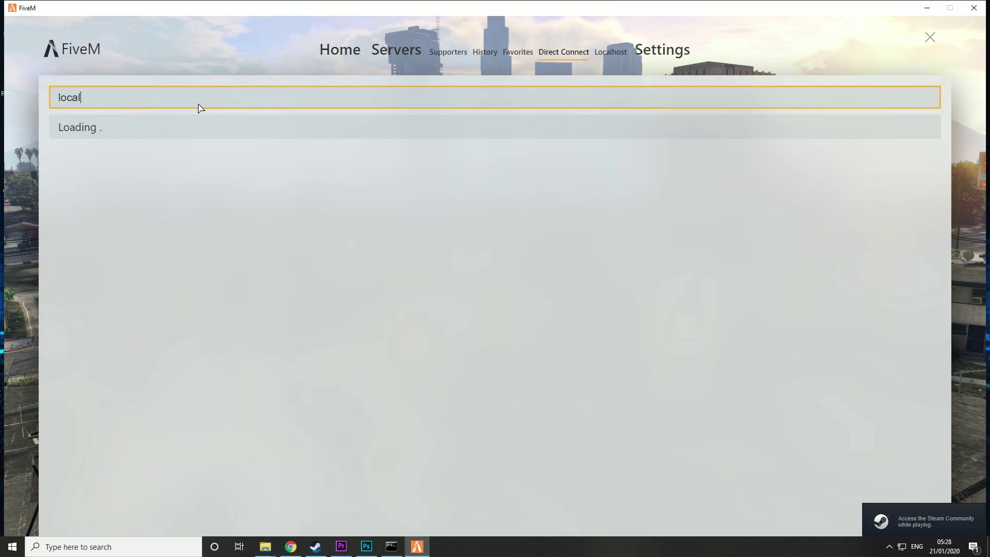
type("host")
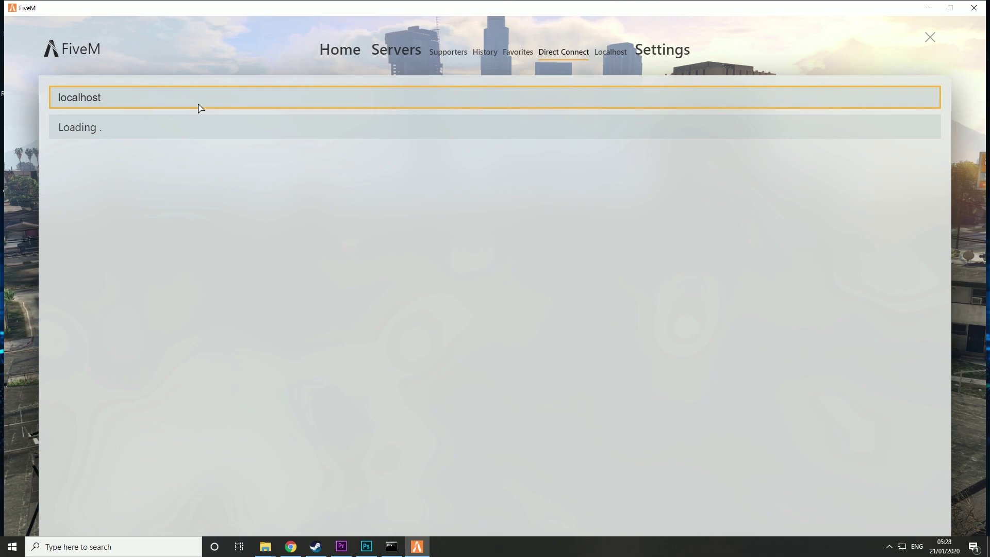
key("ctrl+a")
key("BackSpace")
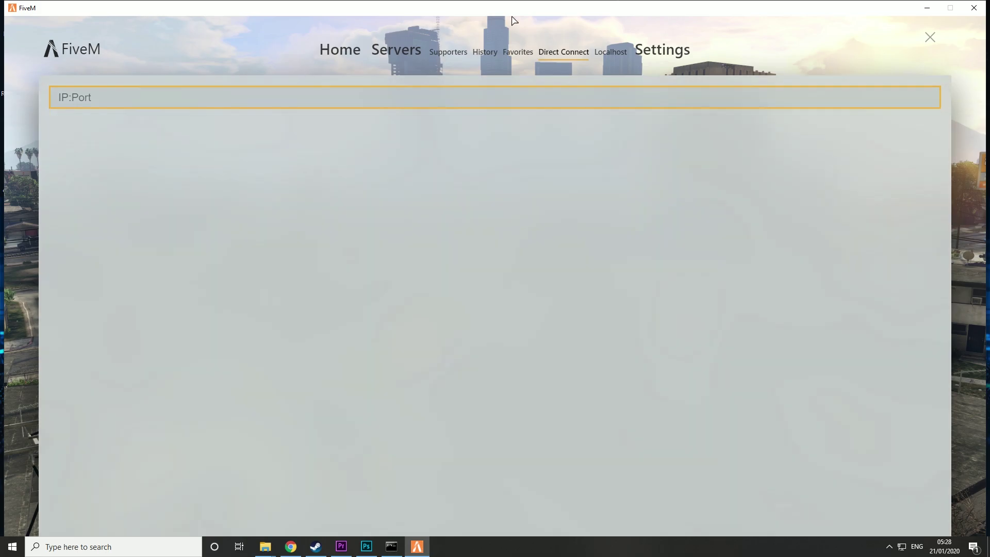
Check the Dev mode option for the "localhost" menu item in the FiveM settings, and join the local server through Localhost
left_click(667, 49)
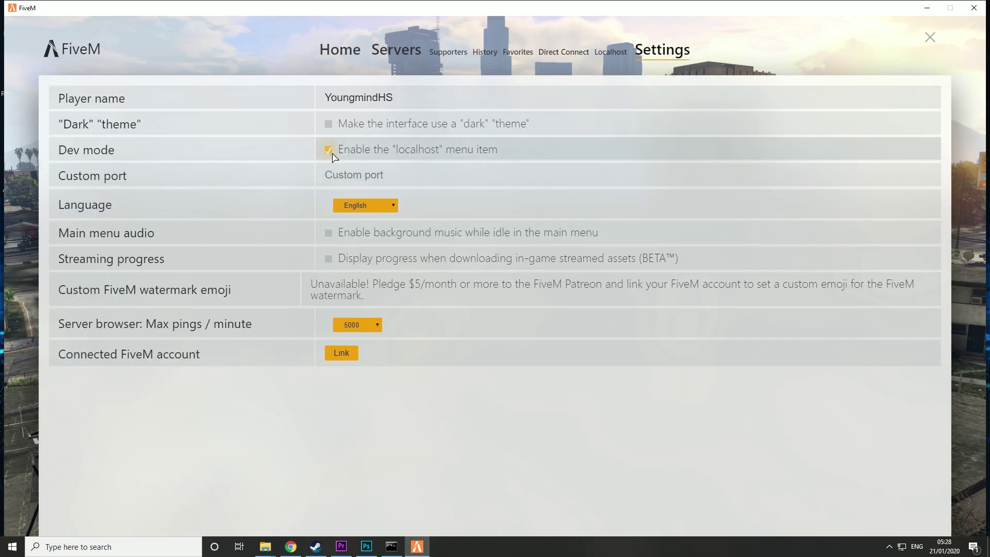
left_click(610, 61)
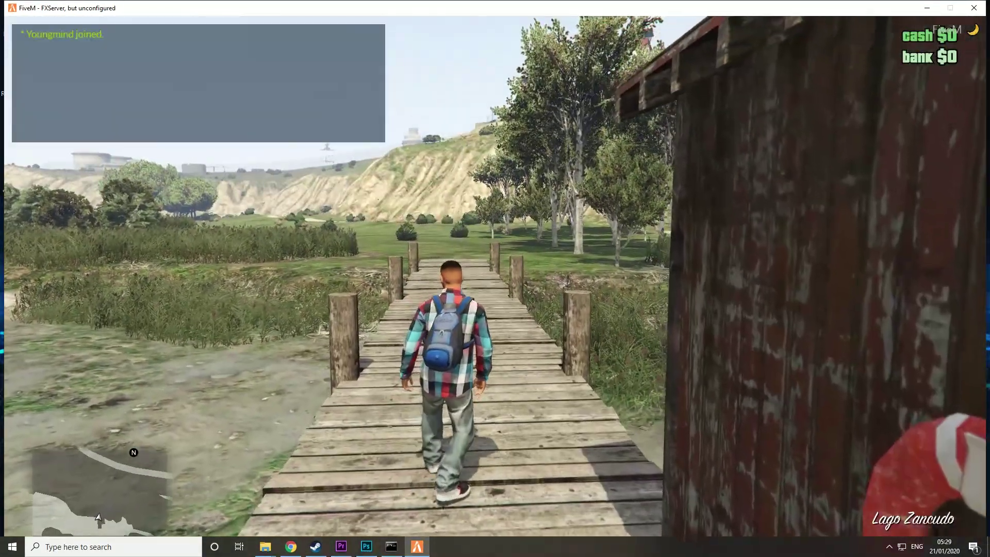
key("w")
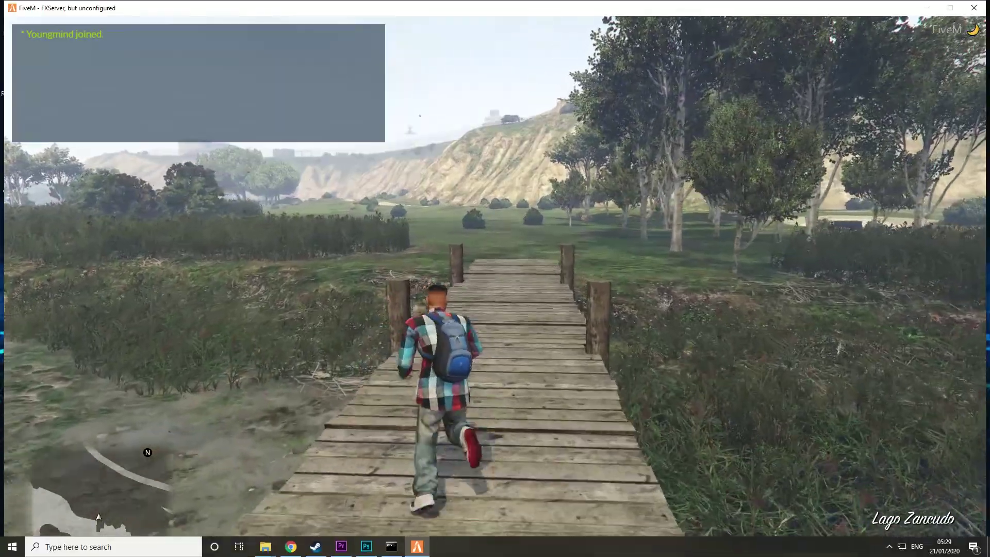
key("w")
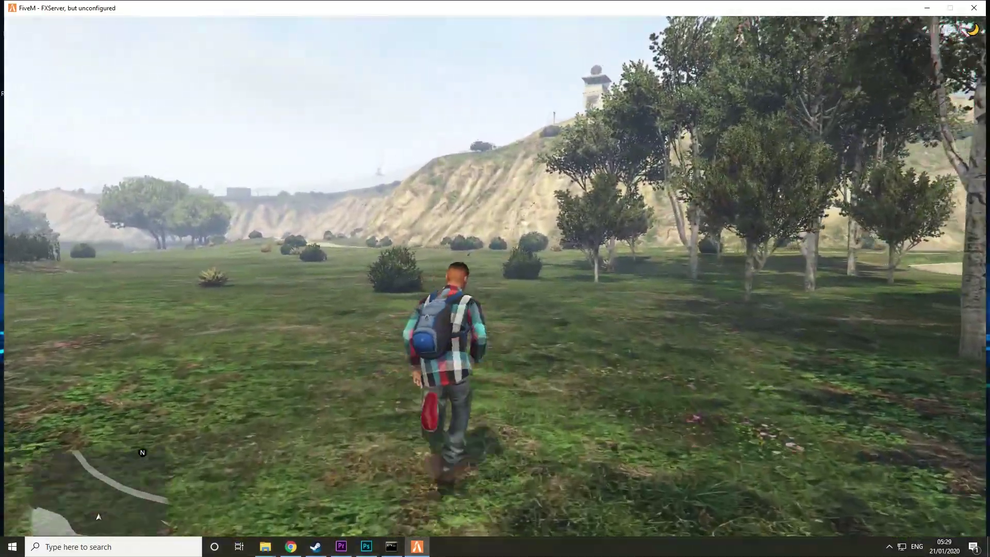
key("w")
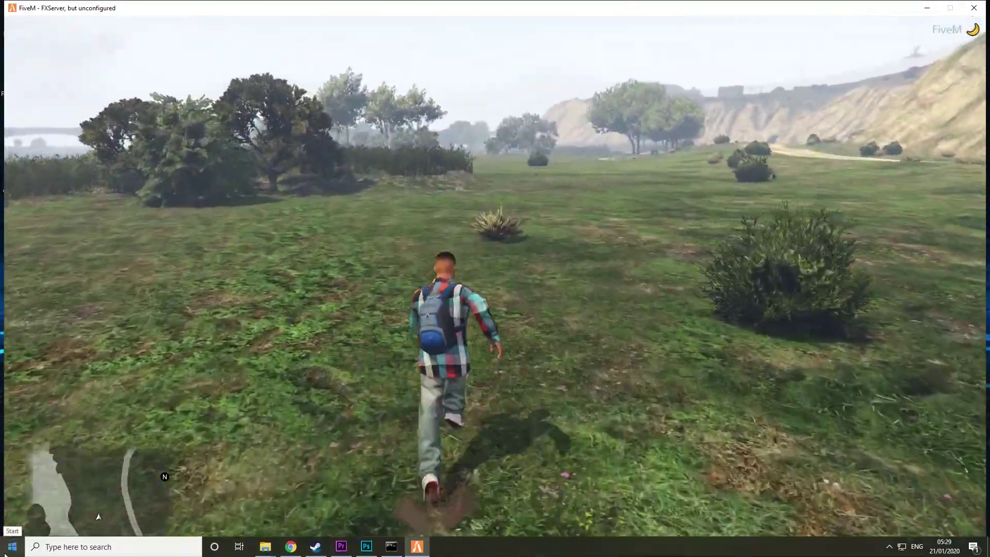
key("w")
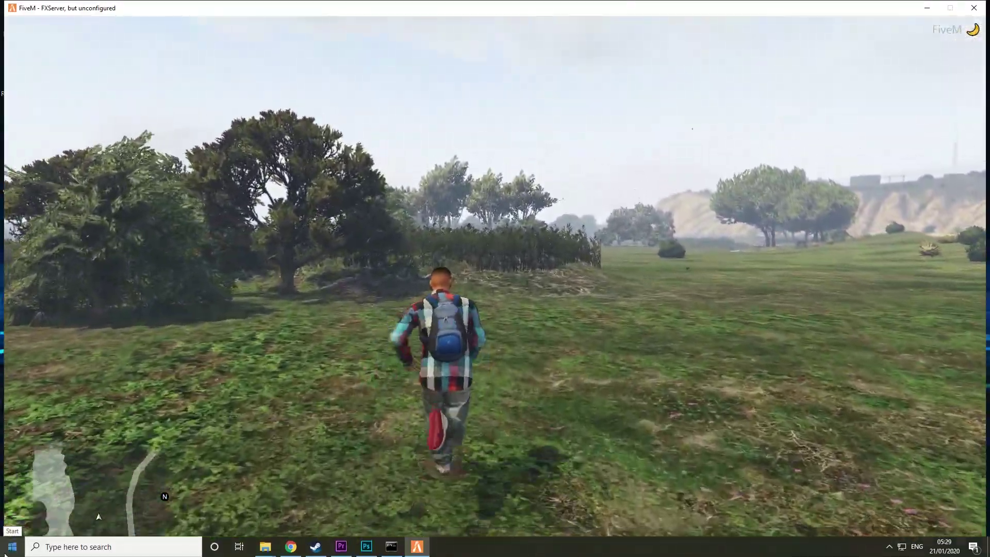
key("w")
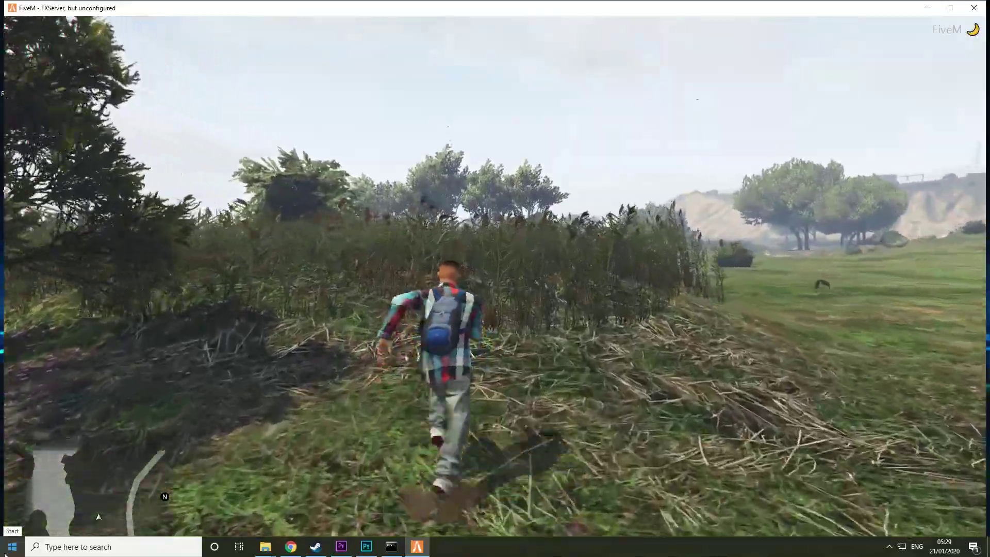
key("w")
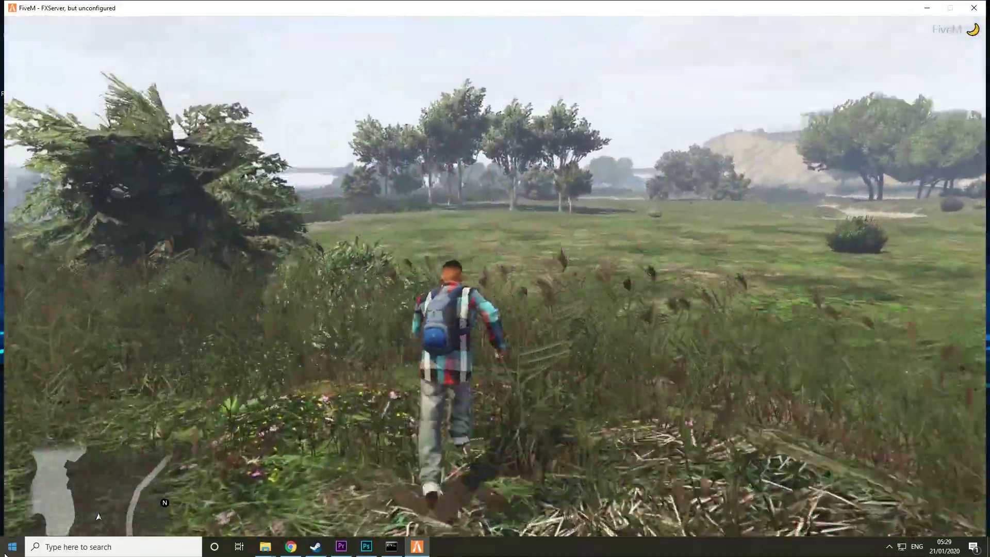
key("w")
key("super")
key("super")
key("w")
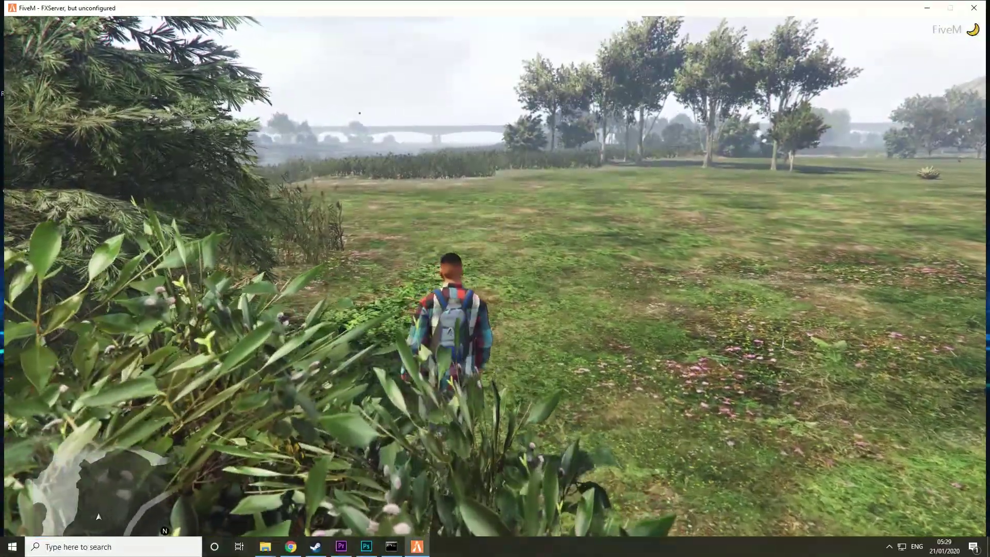
key("w")
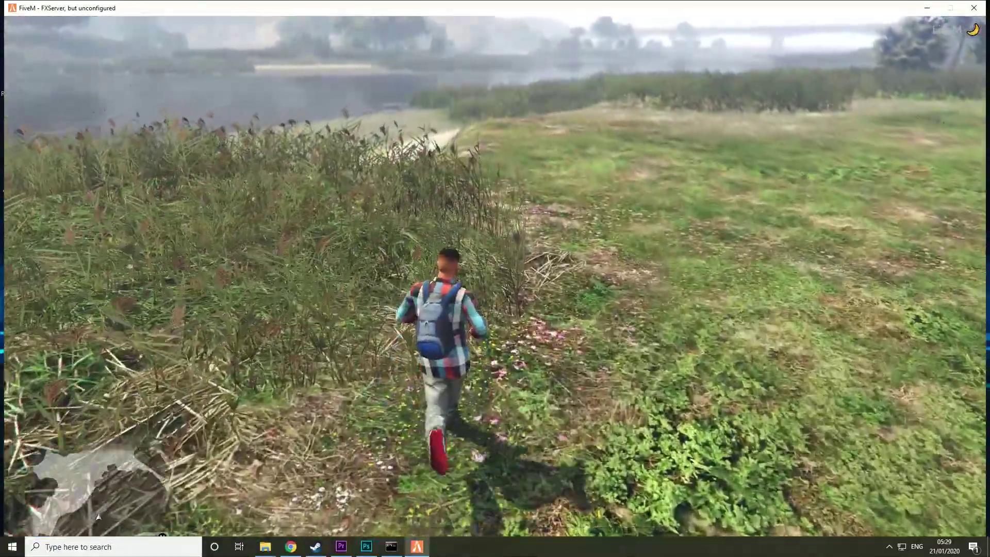
key("w")
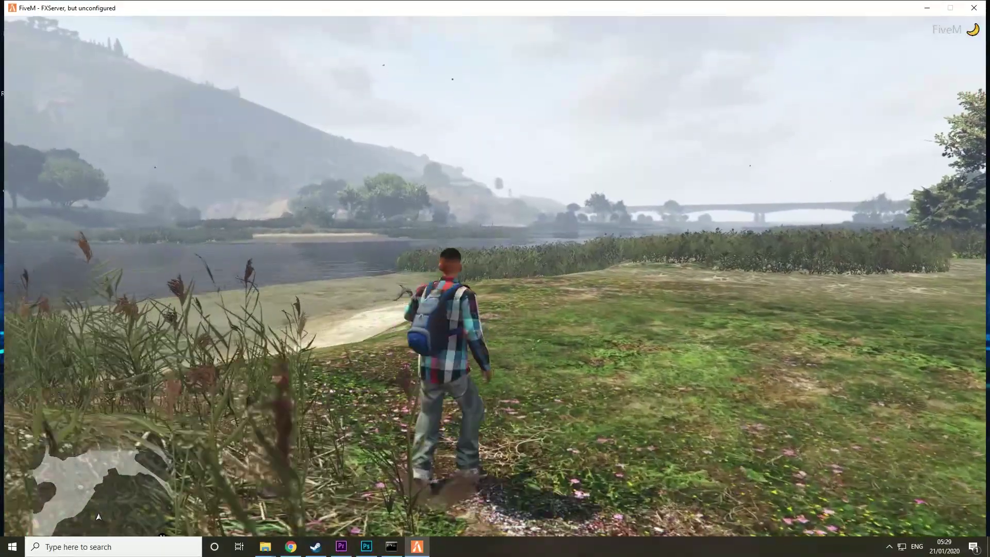
key("w")
key("w")
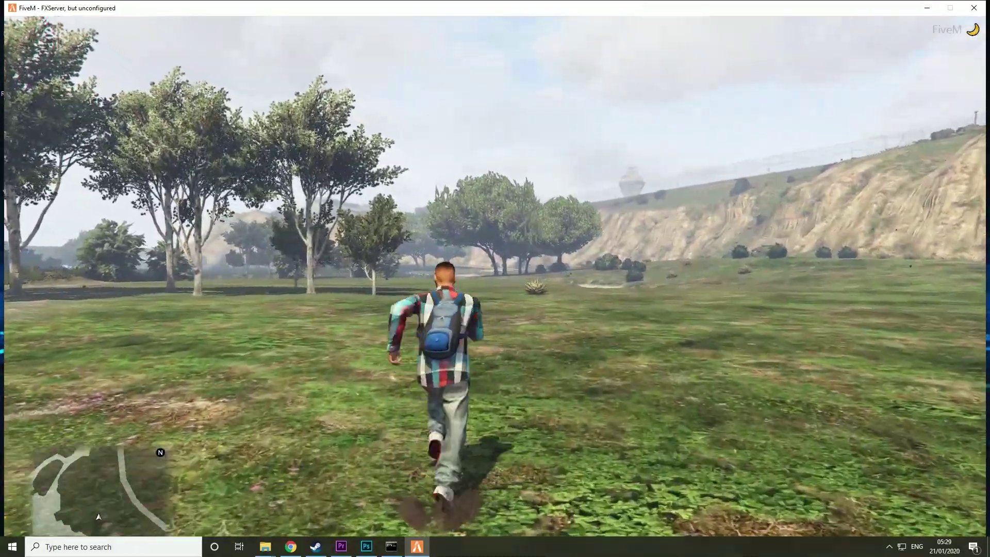
key("w")
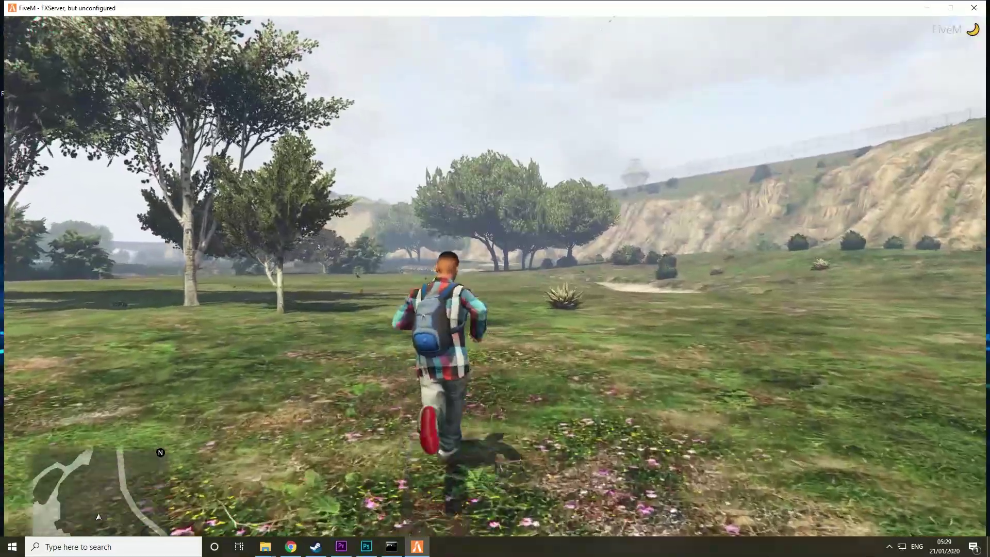
key("w")
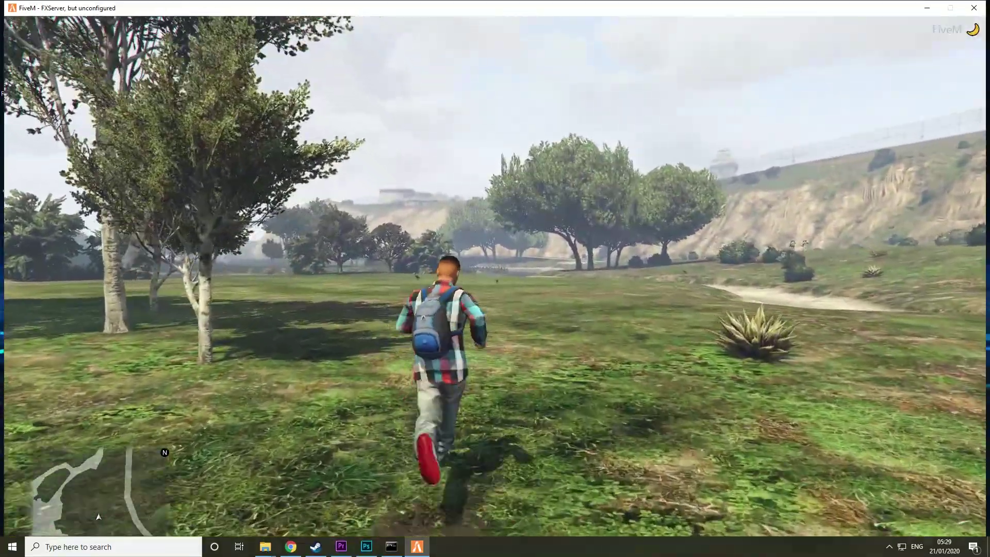
key("w")
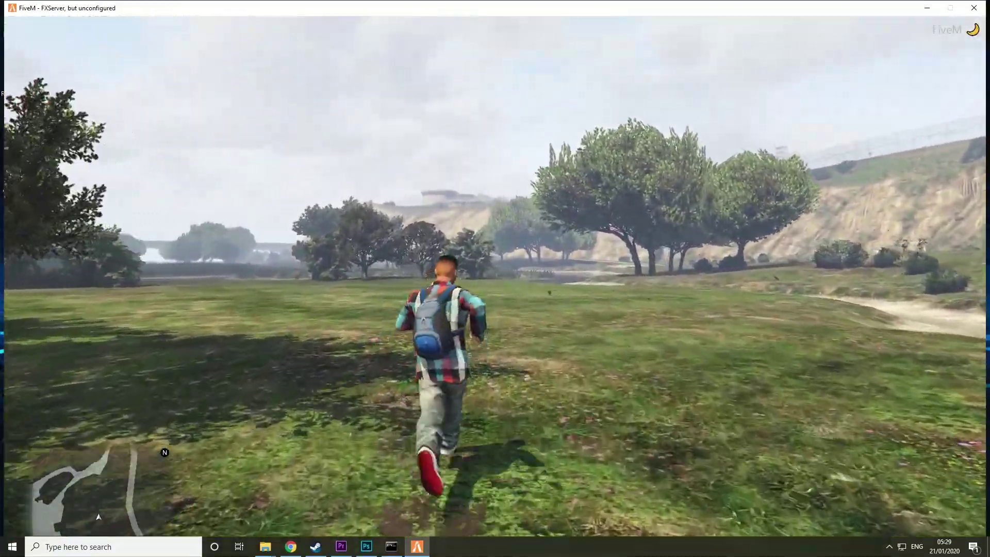
key("w")
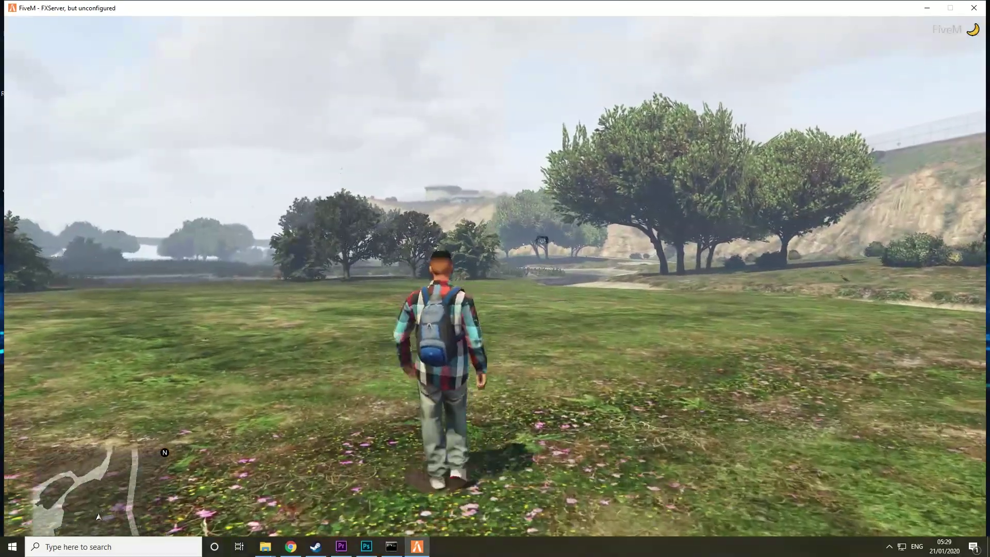
key("w")
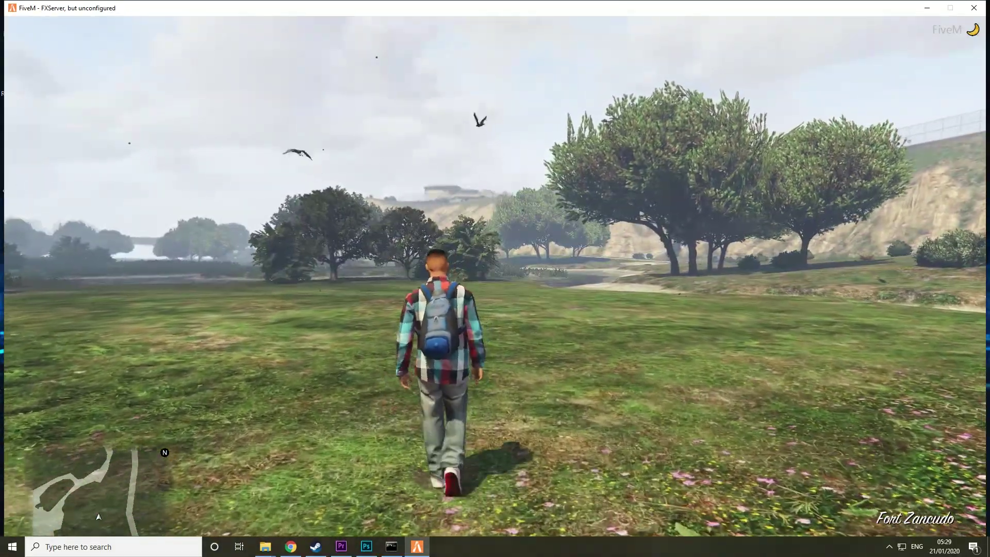